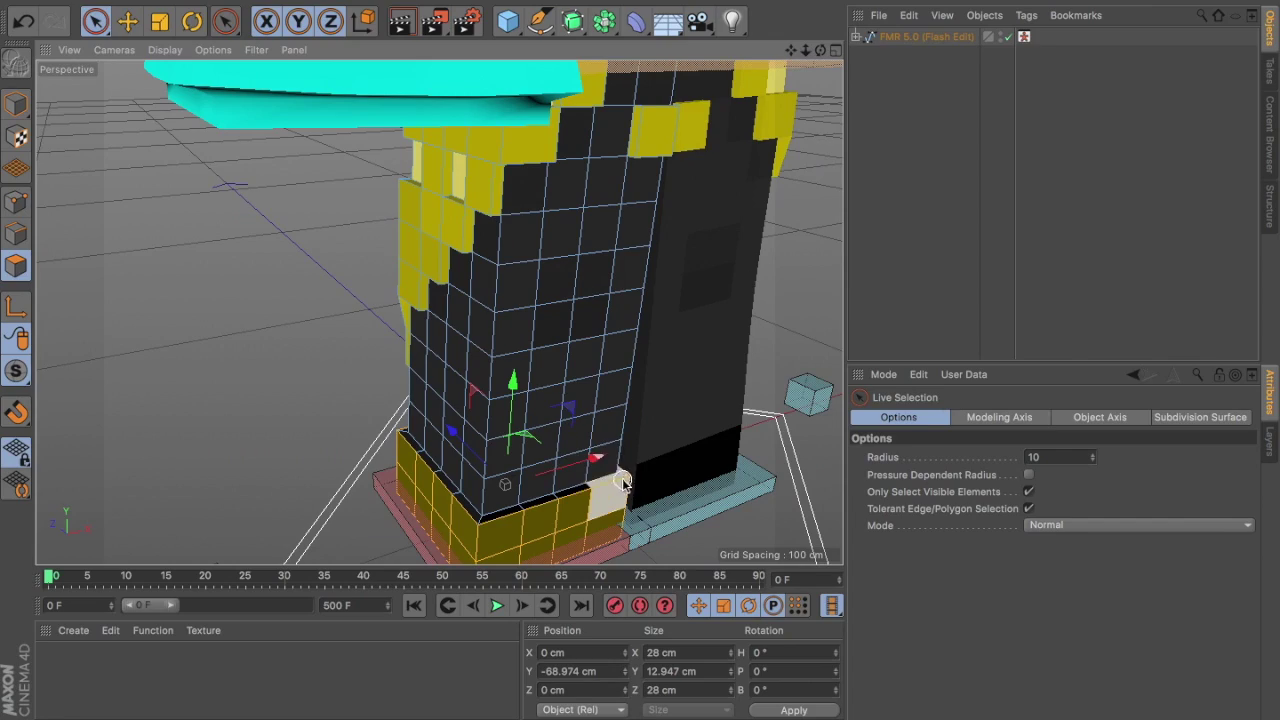
- Extrude the right leg's underside polygons downward to fill in the foot
alt+drag(438, 496, 318, 560)
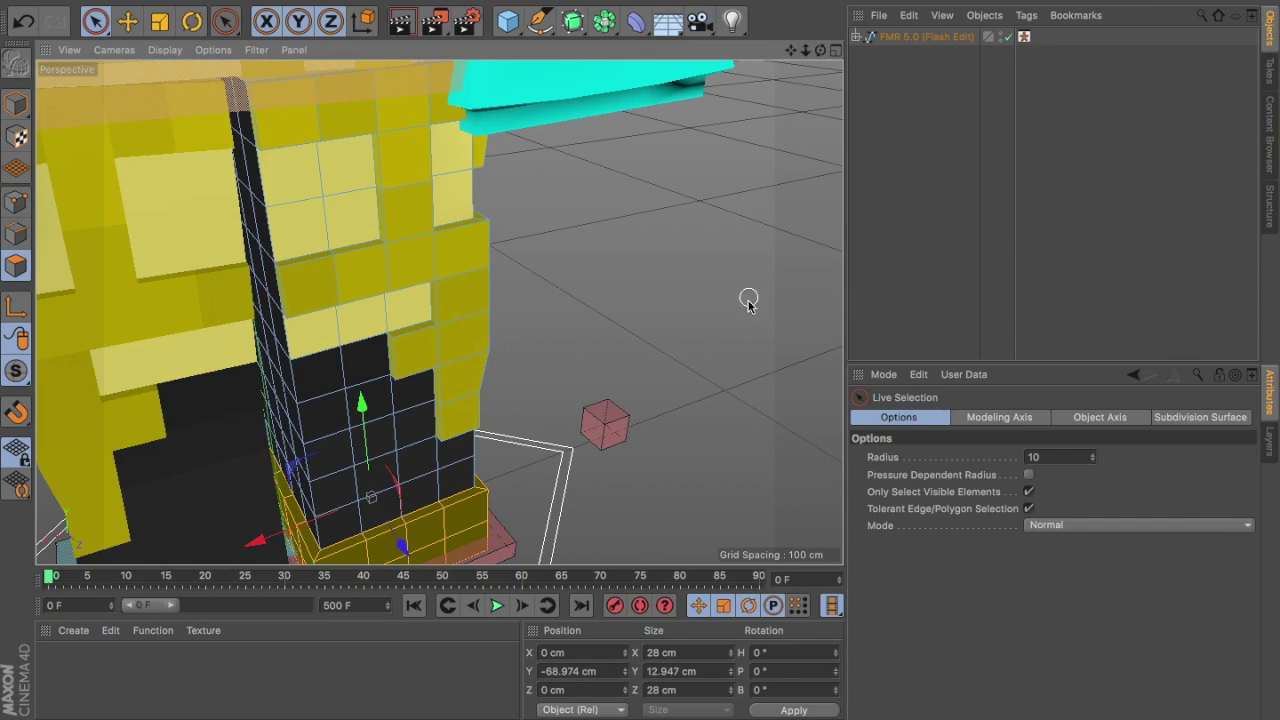
alt+drag(751, 263, 500, 303)
key(space)
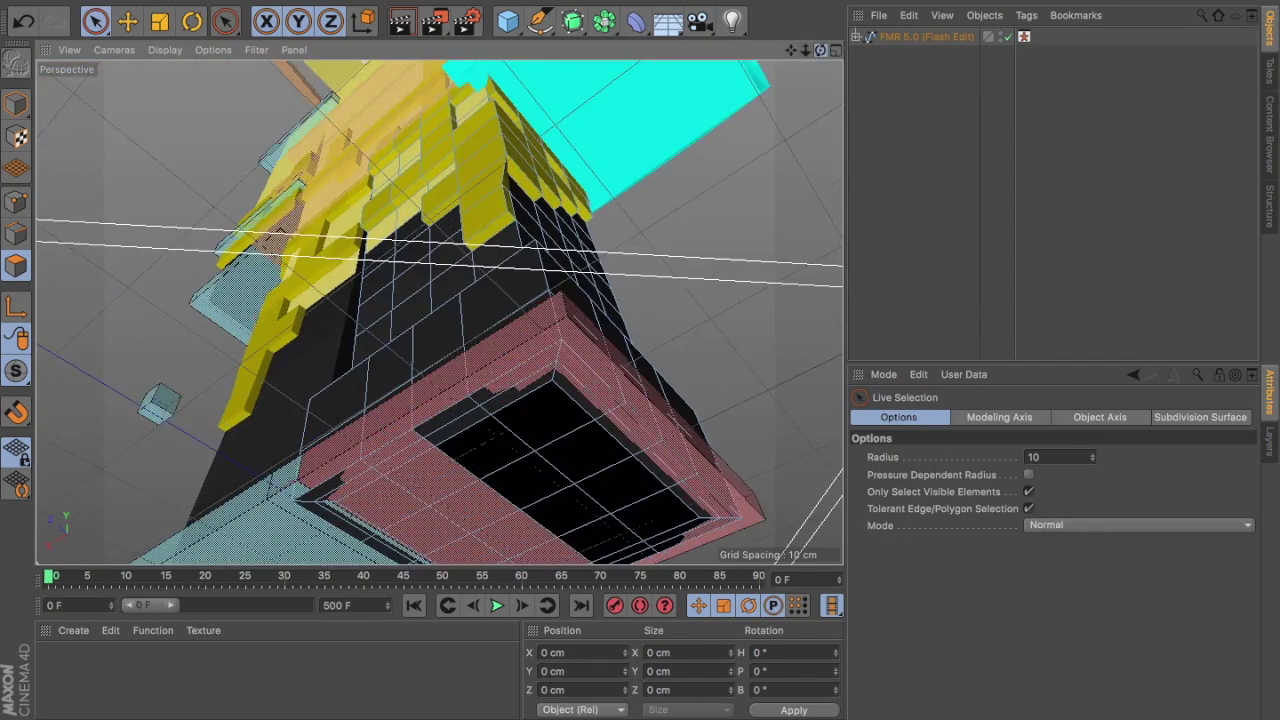
click(500, 303)
shift+drag(644, 365, 717, 331)
key(d)
mouse_move(143, 329)
alt+mouse_down()
mouse_move(437, 309)
mouse_move(375, 492)
alt+mouse_up()
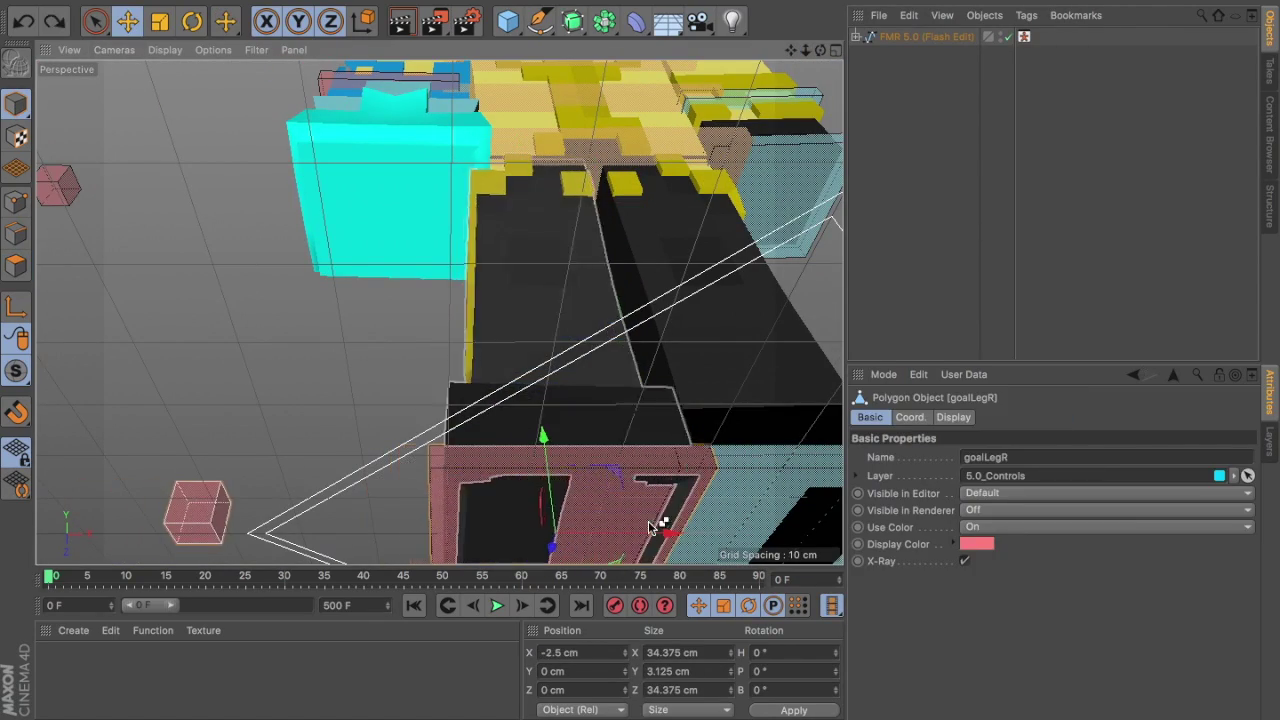
click(855, 68)
- Select the bottom polygons of the left leg from below
alt+drag(438, 313, 440, 290)
click(443, 300)
scroll(443, 300, up, 5)
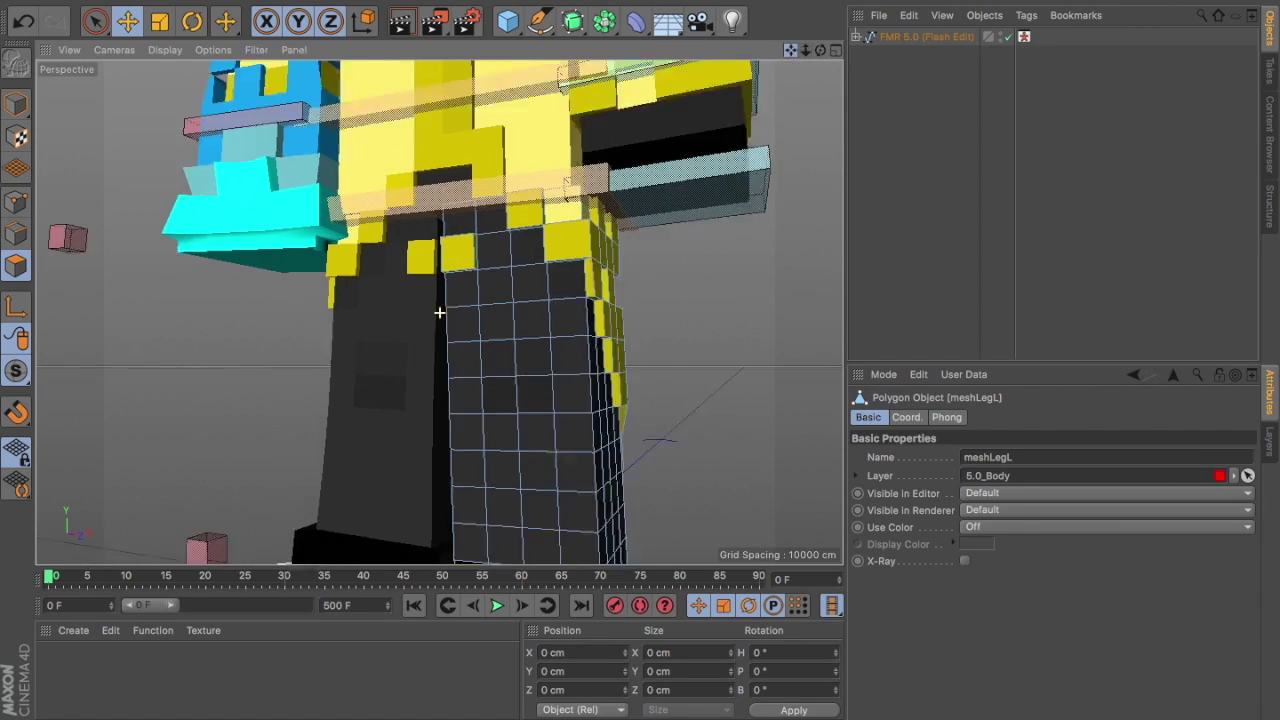
key(space)
click(478, 487)
mouse_move(478, 487)
alt+mouse_down()
mouse_move(540, 470)
mouse_move(437, 309)
mouse_move(421, 353)
alt+mouse_up()
key(space)
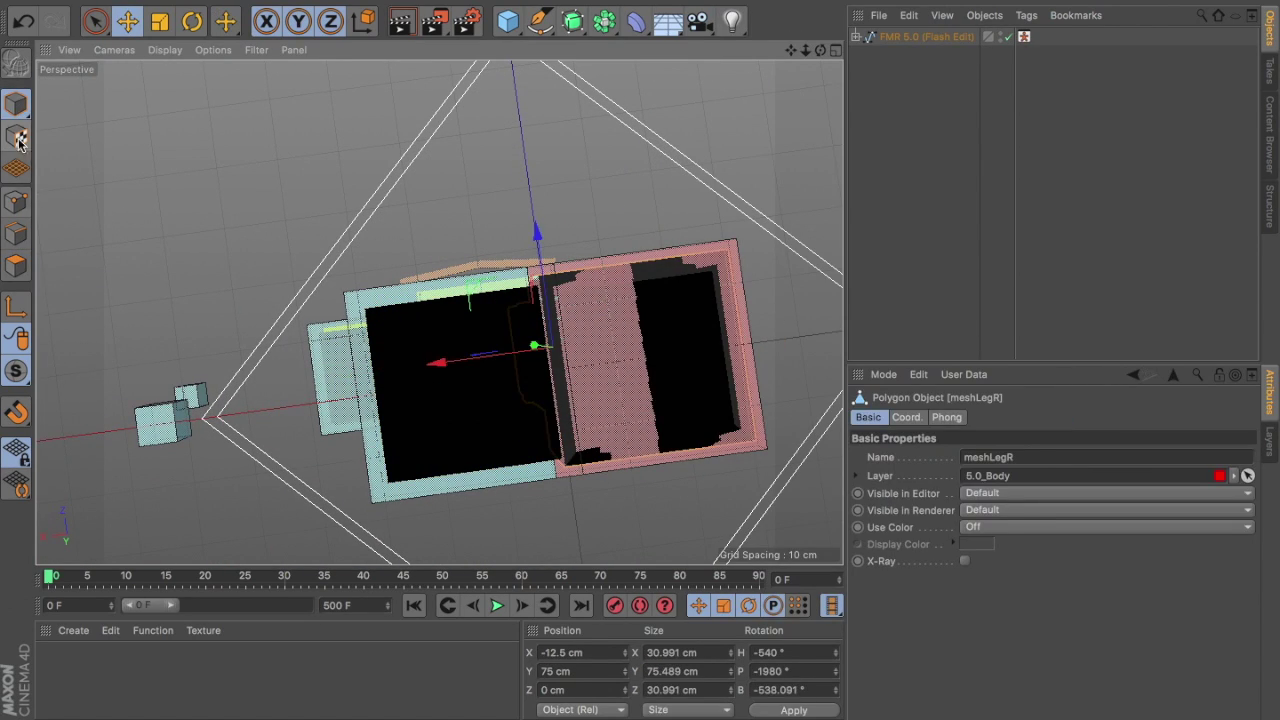
click(655, 287)
mouse_move(575, 390)
alt+mouse_down()
mouse_move(437, 309)
mouse_move(651, 443)
alt+mouse_up()
- Extrude the left leg's underside, then view the whole character from the front
key(space)
key(e)
scroll(439, 313, down, 5)
mouse_move(439, 313)
alt+mouse_down()
mouse_move(429, 262)
mouse_move(571, 386)
alt+mouse_up()
scroll(428, 262, up, 3)
key(space)
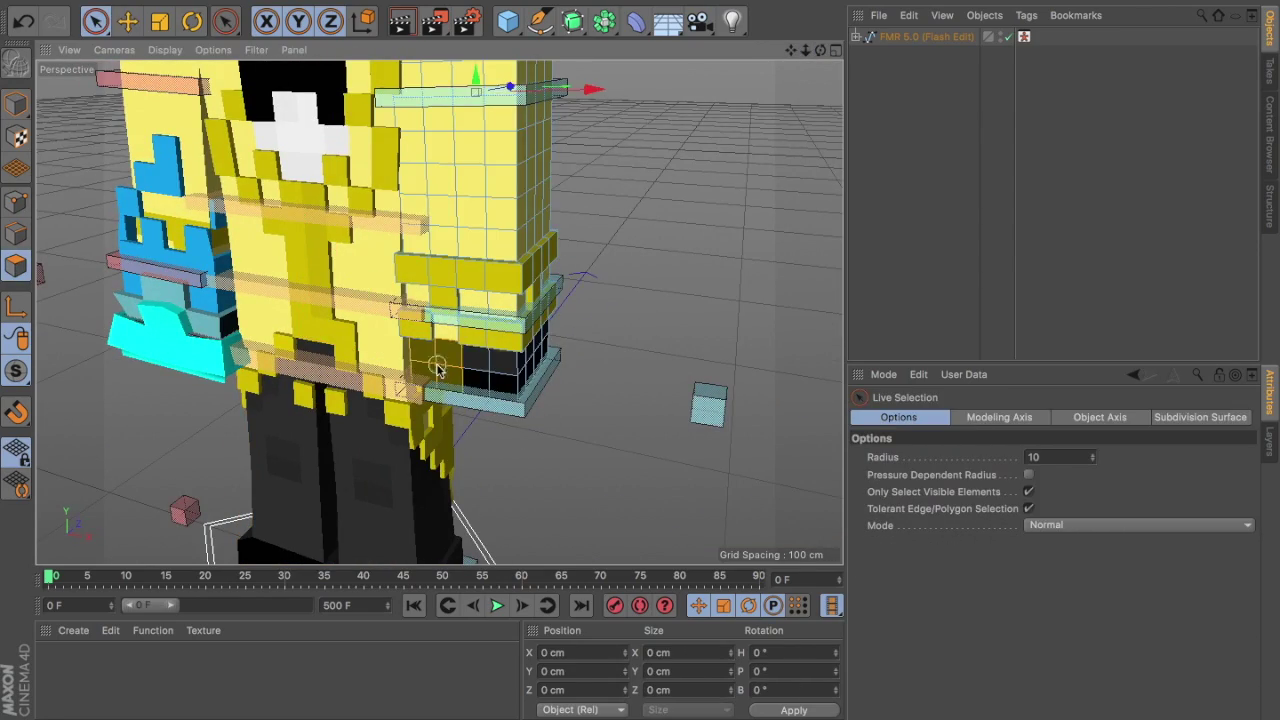
- Select the polygons at the end of the arm in a close side view
alt+drag(437, 368, 361, 414)
click(470, 410)
scroll(470, 410, up, 3)
alt+drag(470, 410, 683, 393)
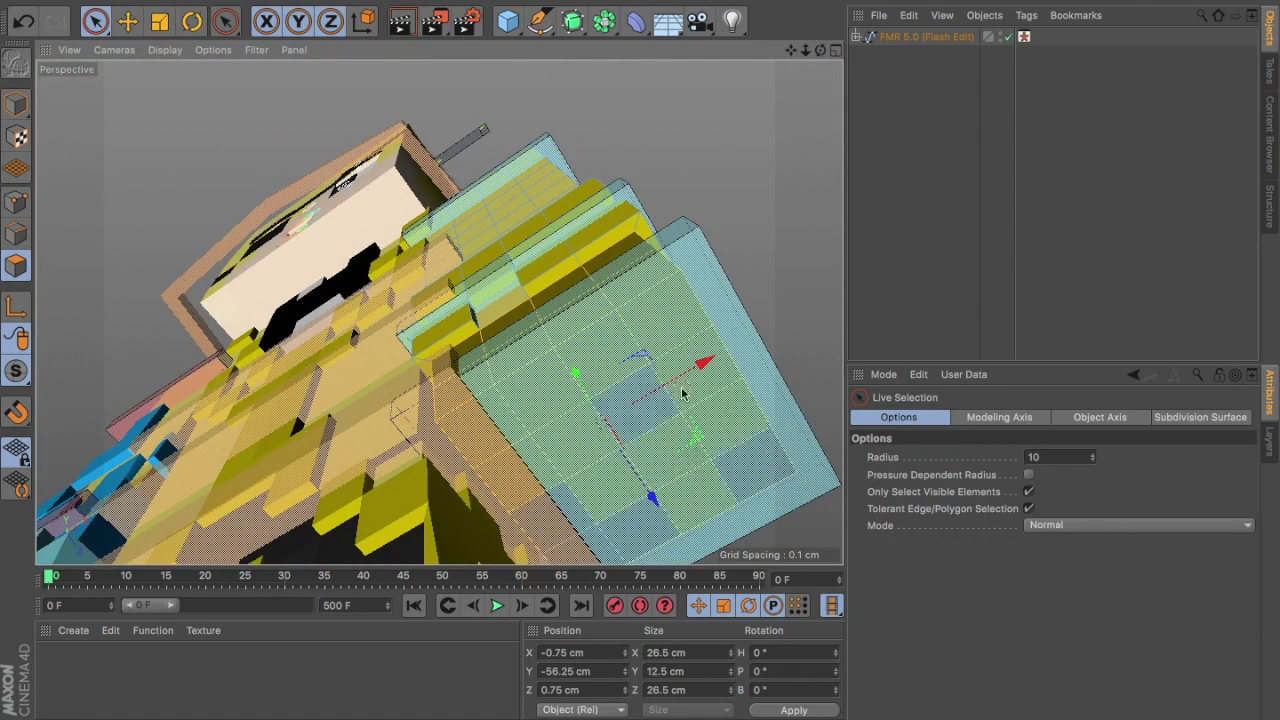
scroll(562, 314, down, 5)
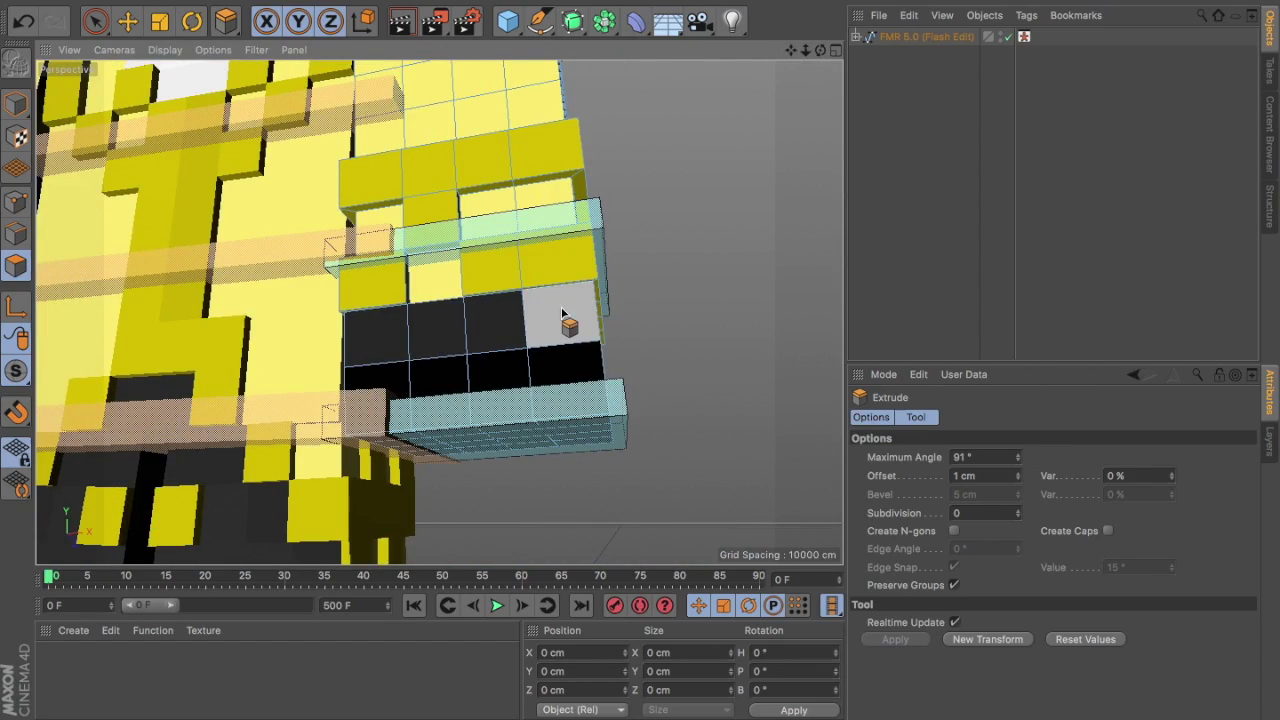
key(space)
mouse_move(550, 340)
alt+mouse_down()
mouse_move(671, 286)
mouse_move(557, 251)
mouse_move(520, 323)
alt+mouse_up()
scroll(671, 286, up, 3)
scroll(589, 271, up, 2)
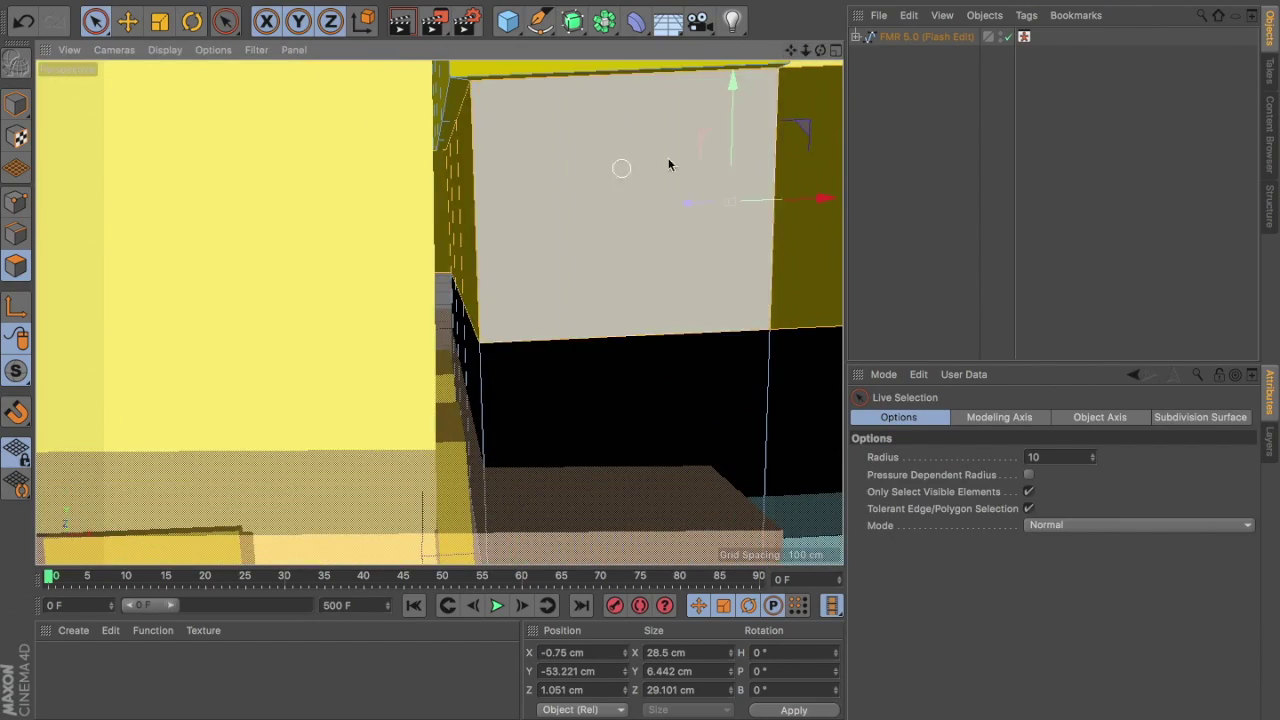
scroll(543, 186, down, 5)
- Extrude the arm-end polygons by 1.5 cm, then select the right wrist control for rotating
right_click(590, 385)
click(631, 330)
scroll(440, 300, down, 5)
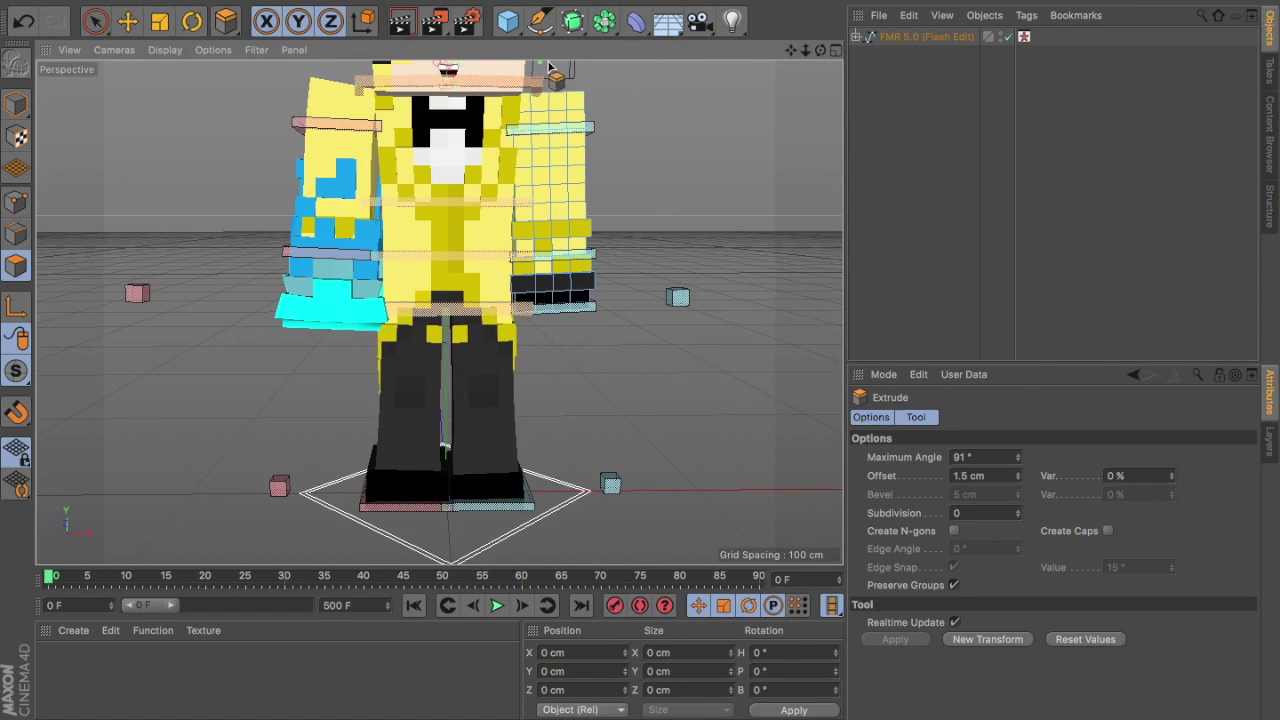
key(e)
click(405, 386)
key(r)
click(405, 330)
- Rotate the wrist, arm goal and left arm controls to raise the arm forward
mouse_move(410, 300)
mouse_down()
mouse_move(418, 224)
mouse_move(560, 250)
mouse_up()
click(450, 340)
drag(420, 400, 565, 368)
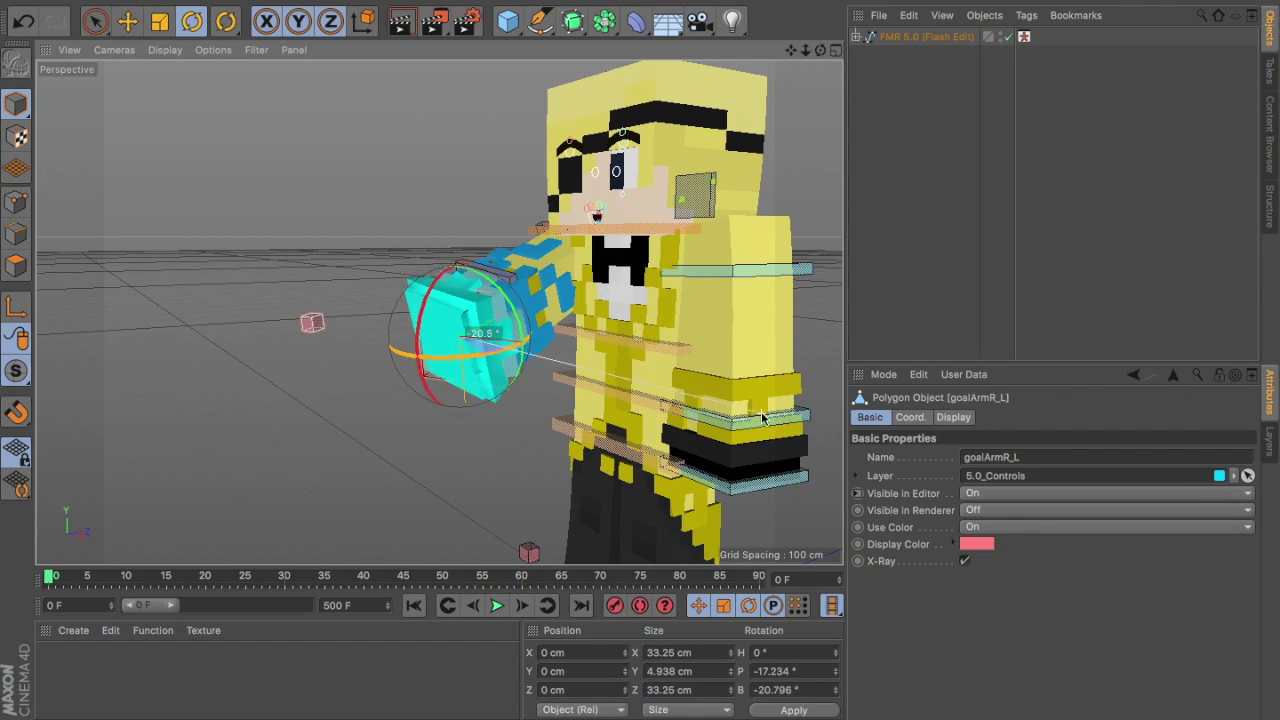
alt+drag(503, 281, 800, 223)
click(714, 270)
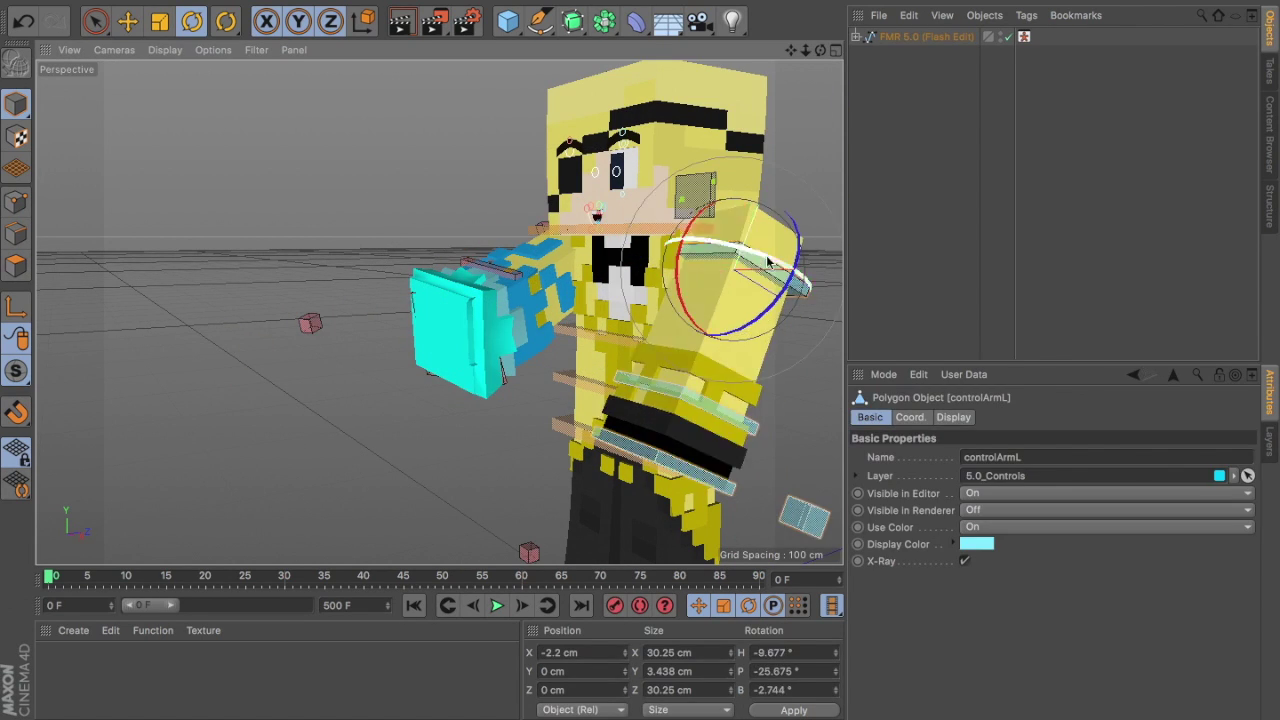
mouse_move(714, 270)
alt+mouse_down()
mouse_move(438, 313)
mouse_move(647, 343)
mouse_move(697, 289)
alt+mouse_up()
- Move the arm goal control to reposition the arm and render a preview
key(e)
click(407, 362)
mouse_move(407, 362)
mouse_down()
mouse_move(652, 423)
mouse_move(420, 300)
mouse_up()
click(399, 20)
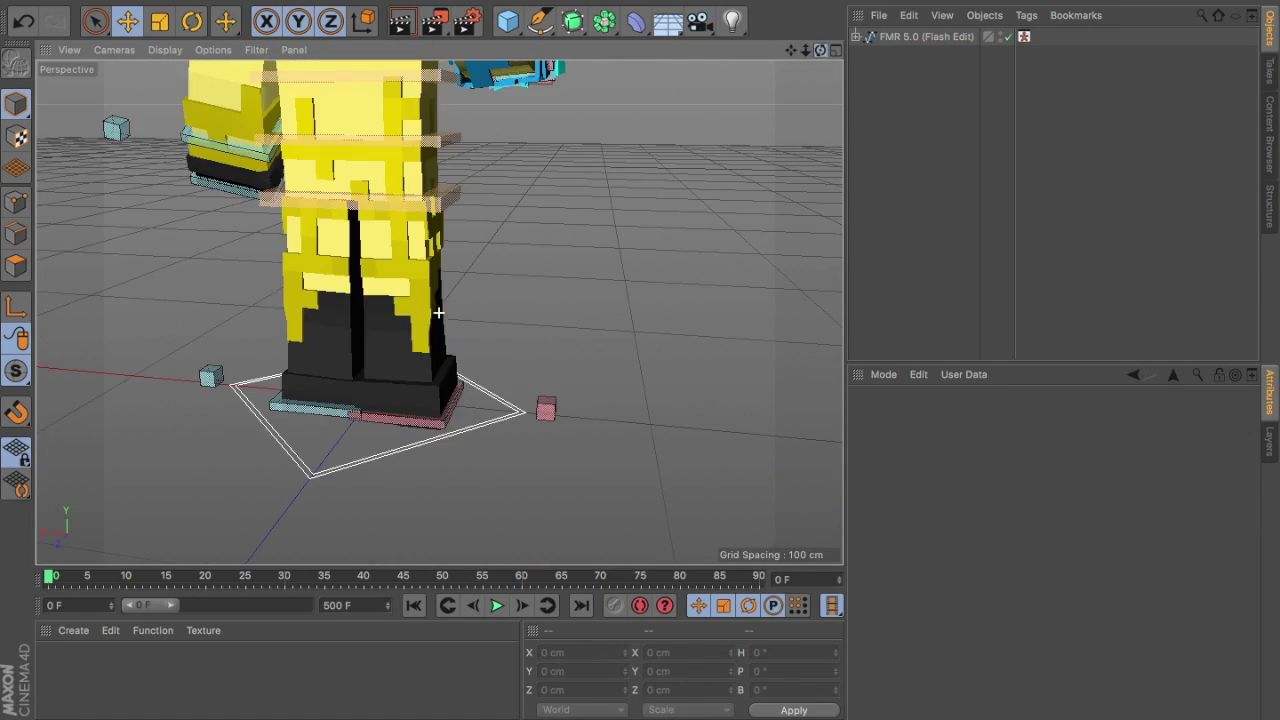
- Shift the hip control down and twist the waist slightly for a stance
click(376, 457)
alt+drag(505, 326, 595, 477)
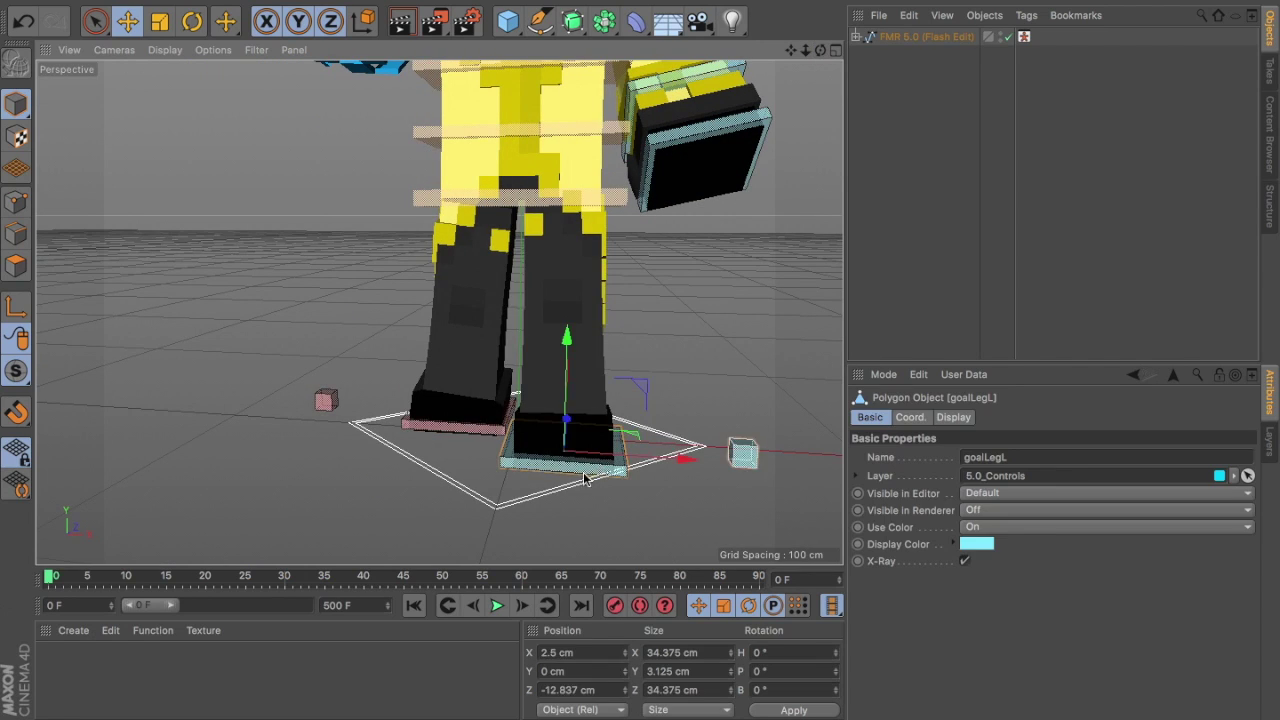
click(527, 282)
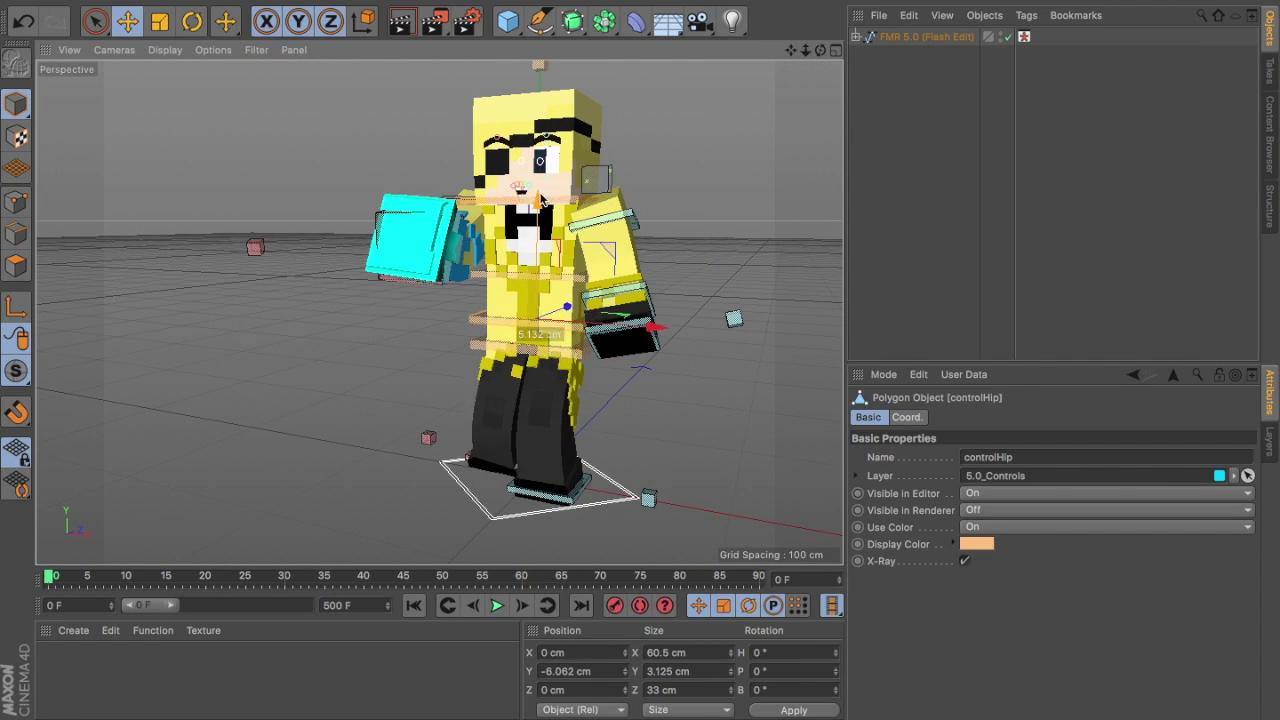
drag(540, 160, 540, 300)
click(543, 232)
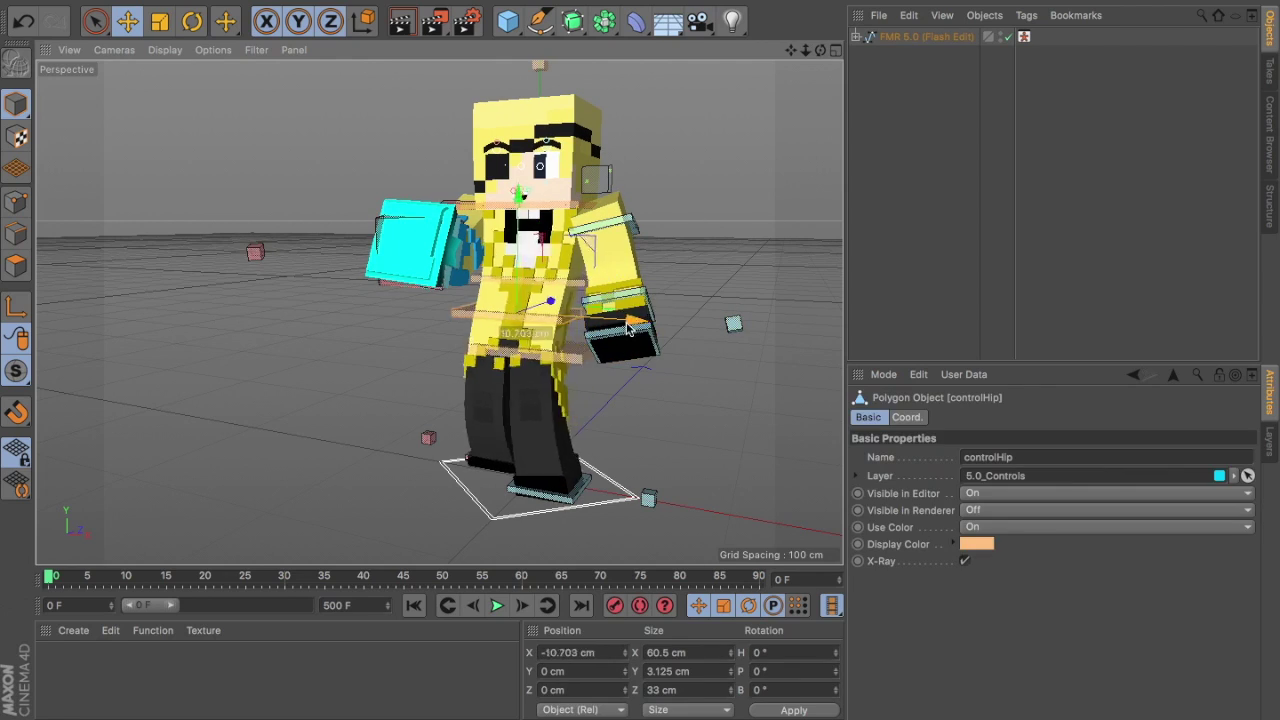
click(561, 268)
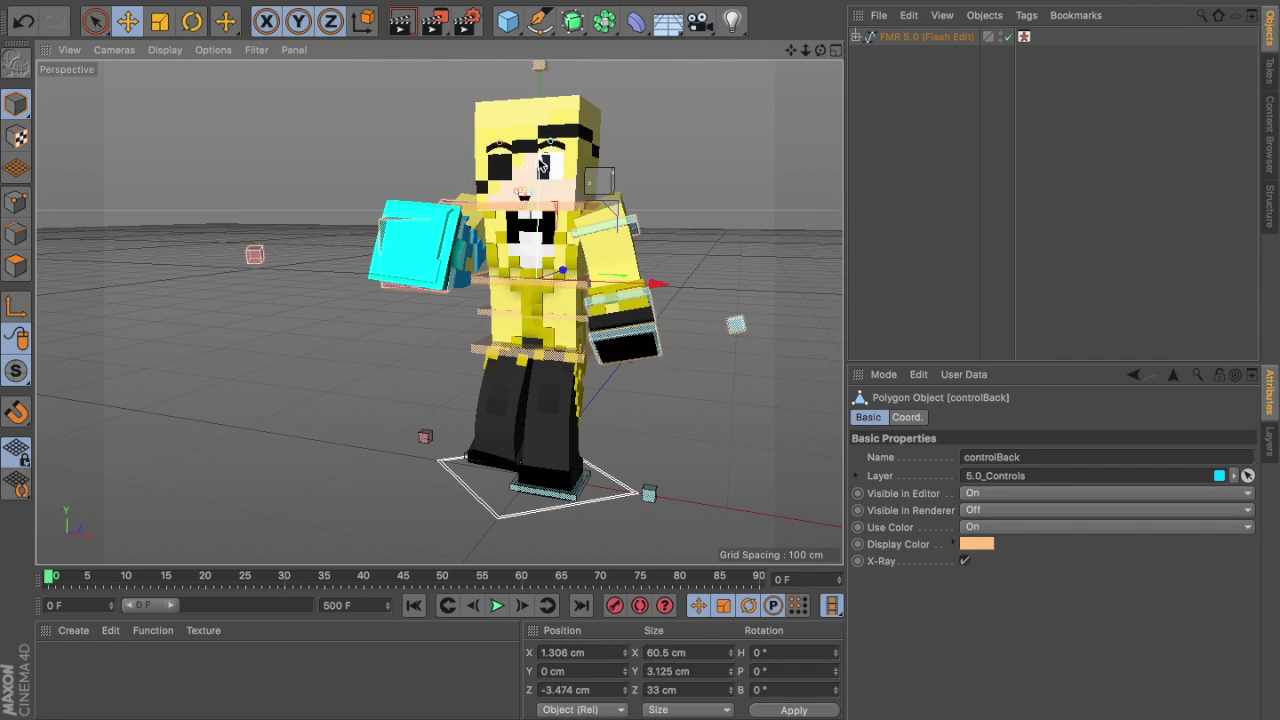
key(r)
click(541, 368)
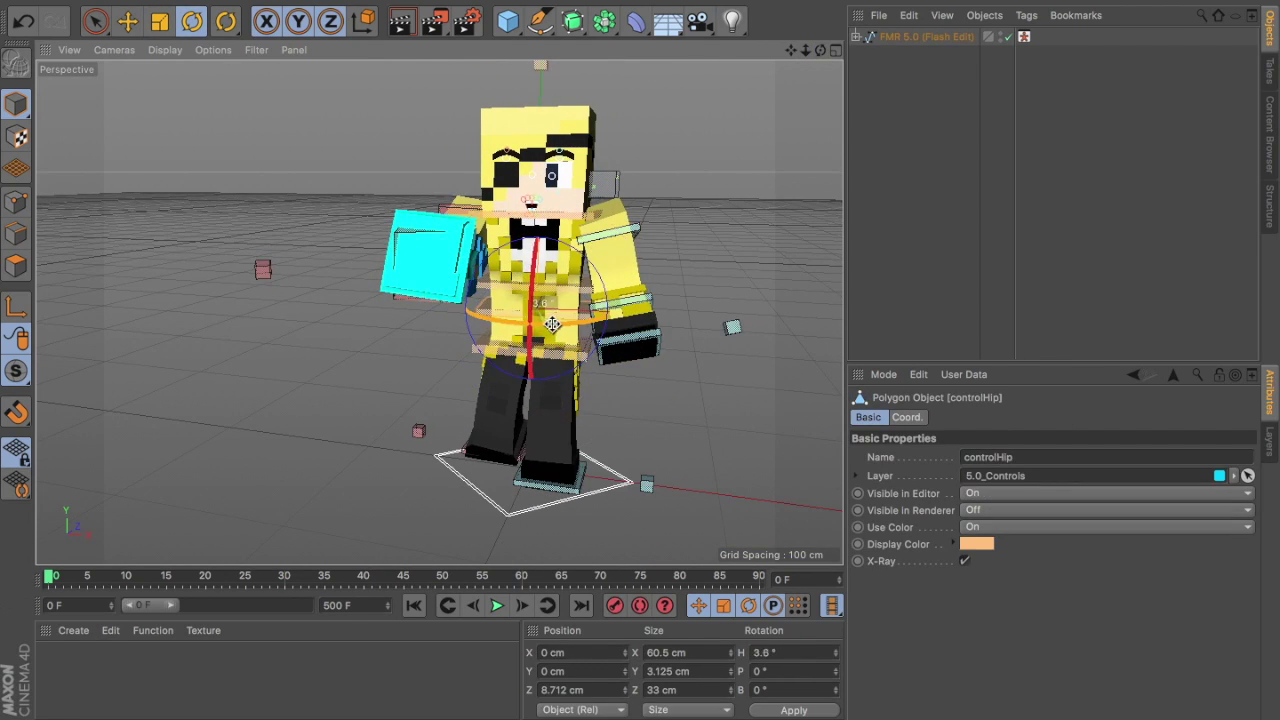
drag(820, 50, 822, 52)
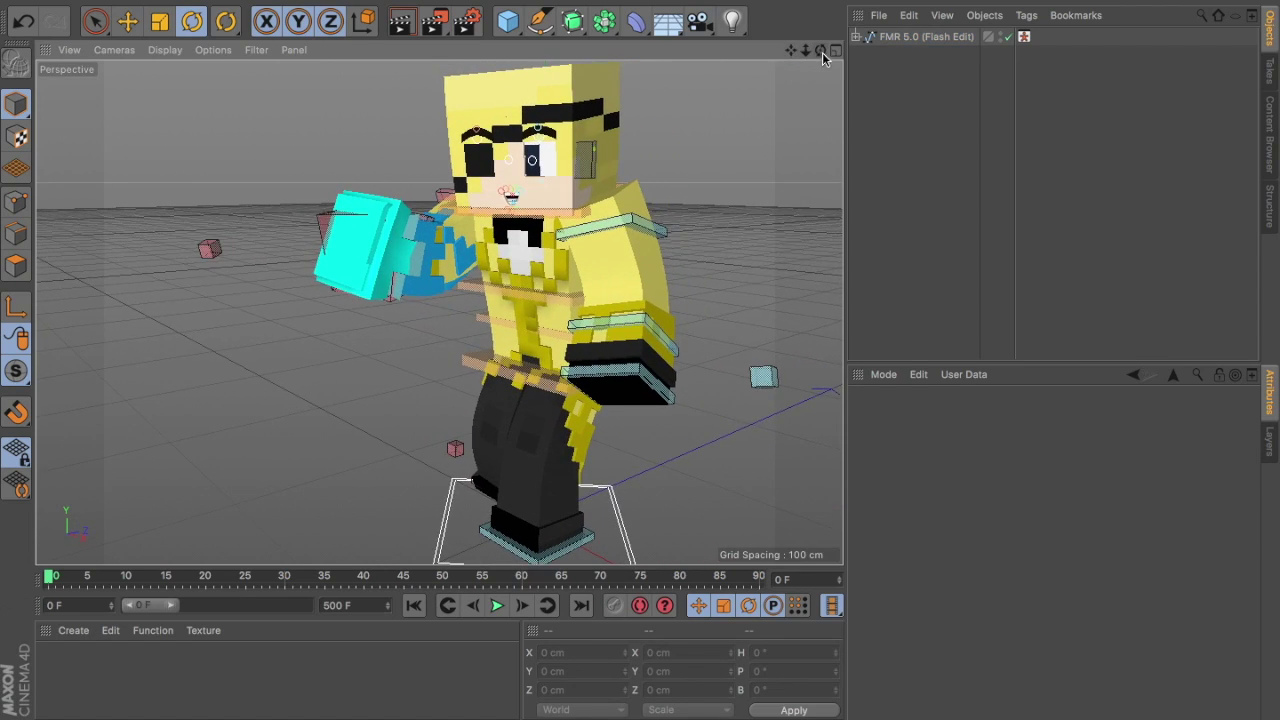
- Add a Light and move it off the origin near the feet
click(732, 20)
key(e)
drag(500, 480, 420, 497)
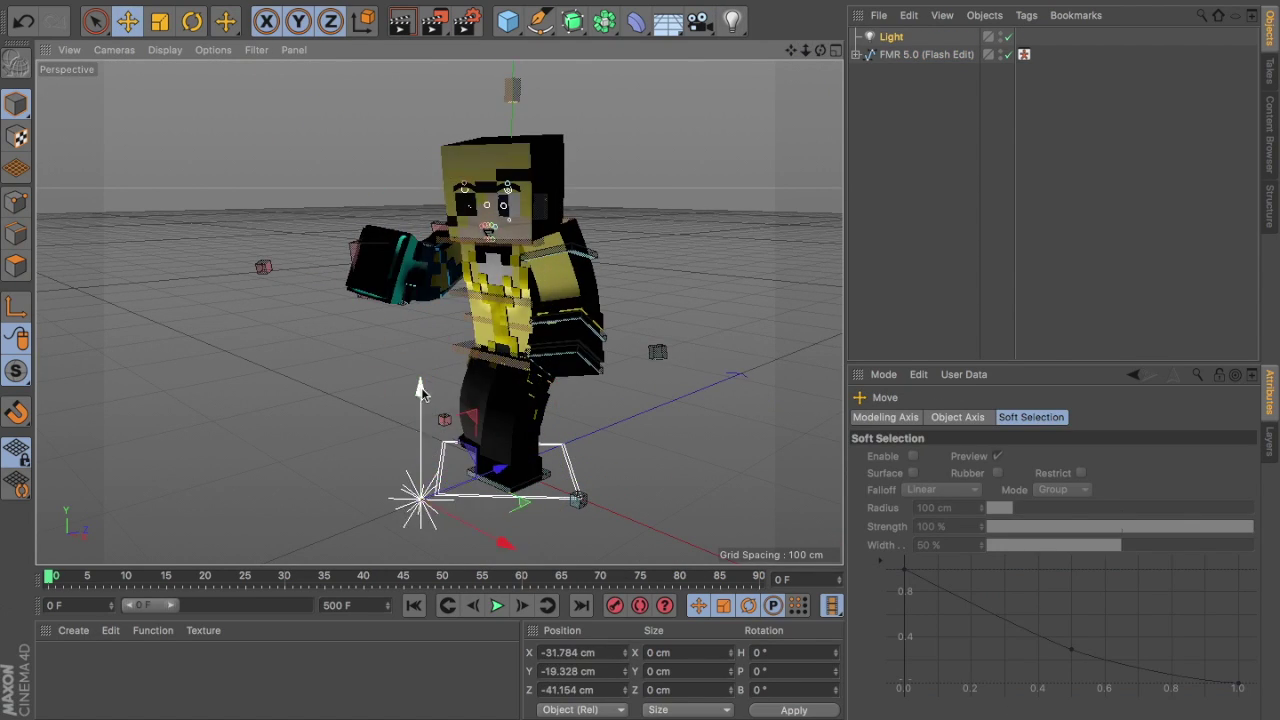
- Add Light.1 raised above the character and select the first Light
click(732, 20)
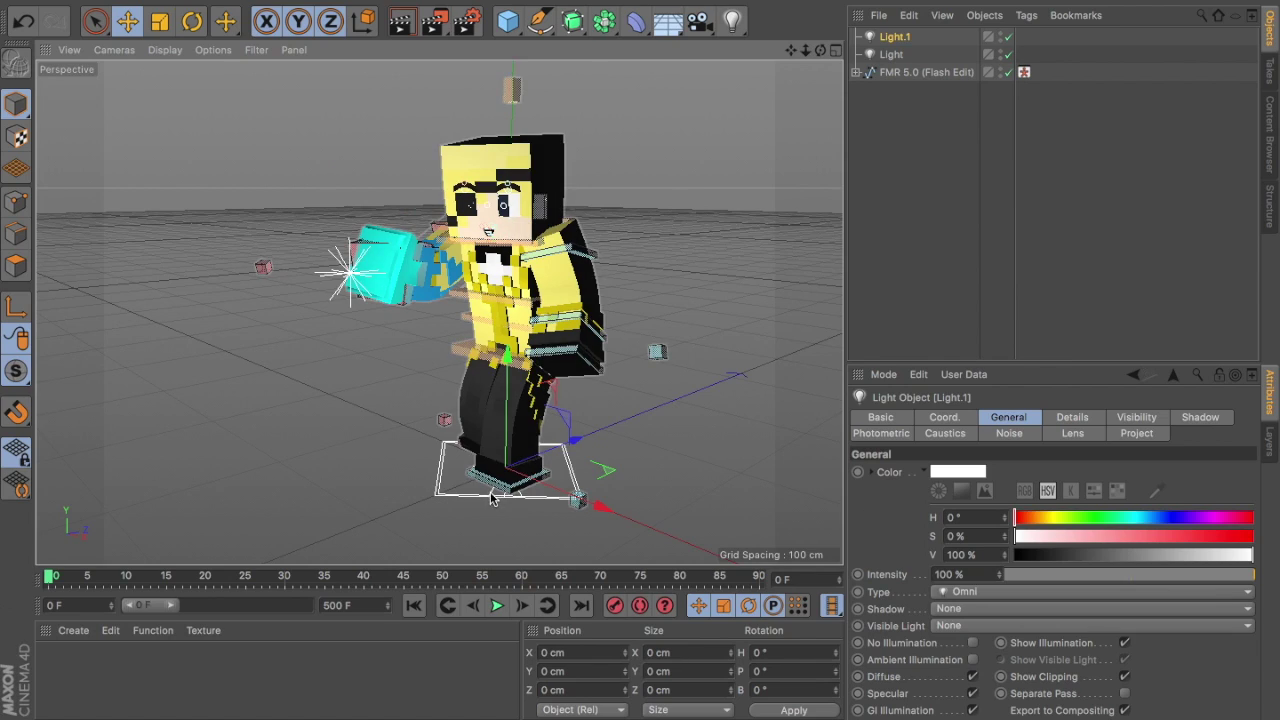
drag(430, 80, 431, 92)
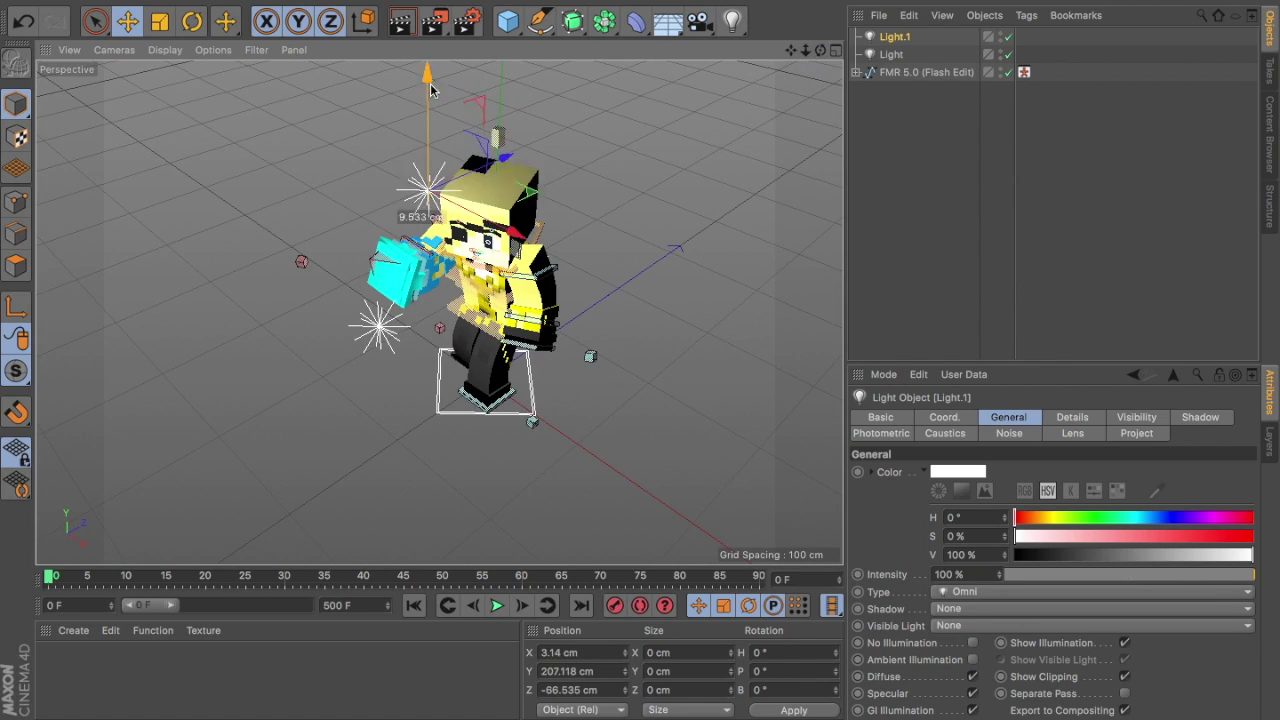
mouse_move(585, 261)
middle_down()
mouse_move(520, 280)
mouse_move(300, 250)
middle_up()
click(486, 300)
click(220, 209)
mouse_move(220, 209)
middle_down()
mouse_move(560, 220)
mouse_move(300, 200)
middle_up()
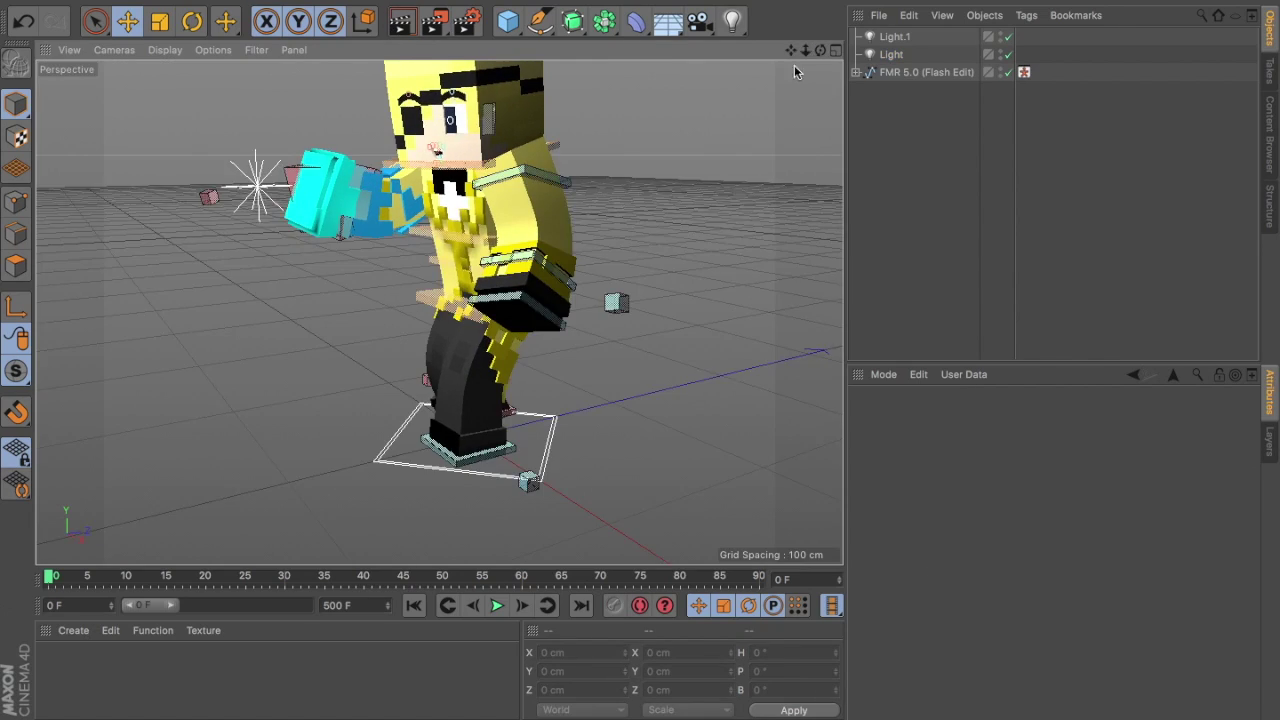
- Add Light.2, tint the original Light cyan-blue (H 191°), and render a preview
click(732, 20)
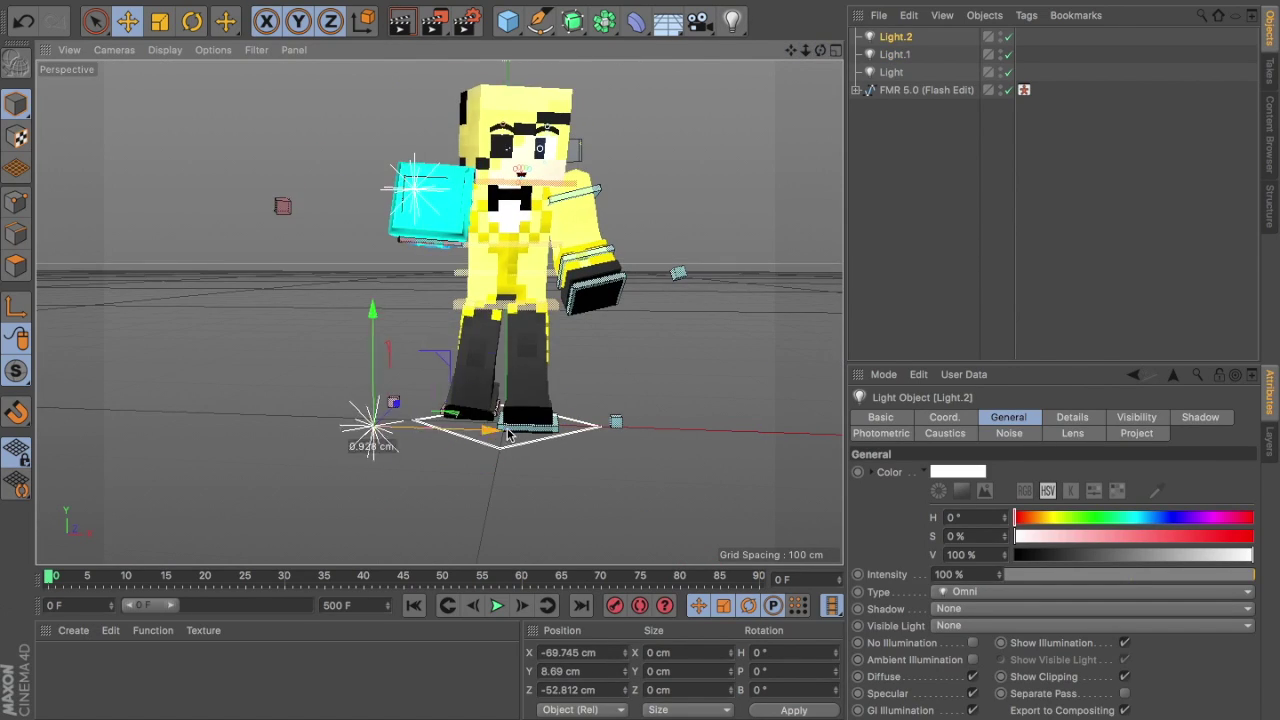
middle_drag(373, 310, 450, 320)
click(925, 90)
drag(1252, 455, 1253, 490)
key(ctrl+z)
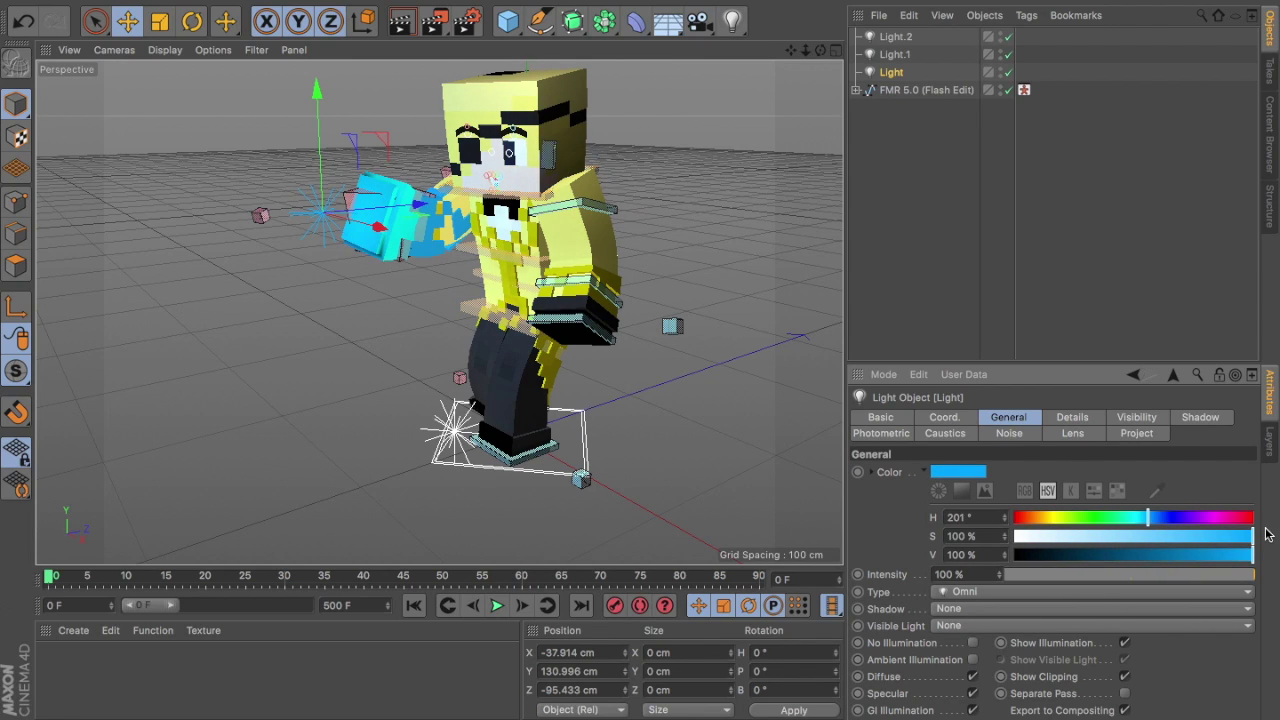
key(ctrl+z)
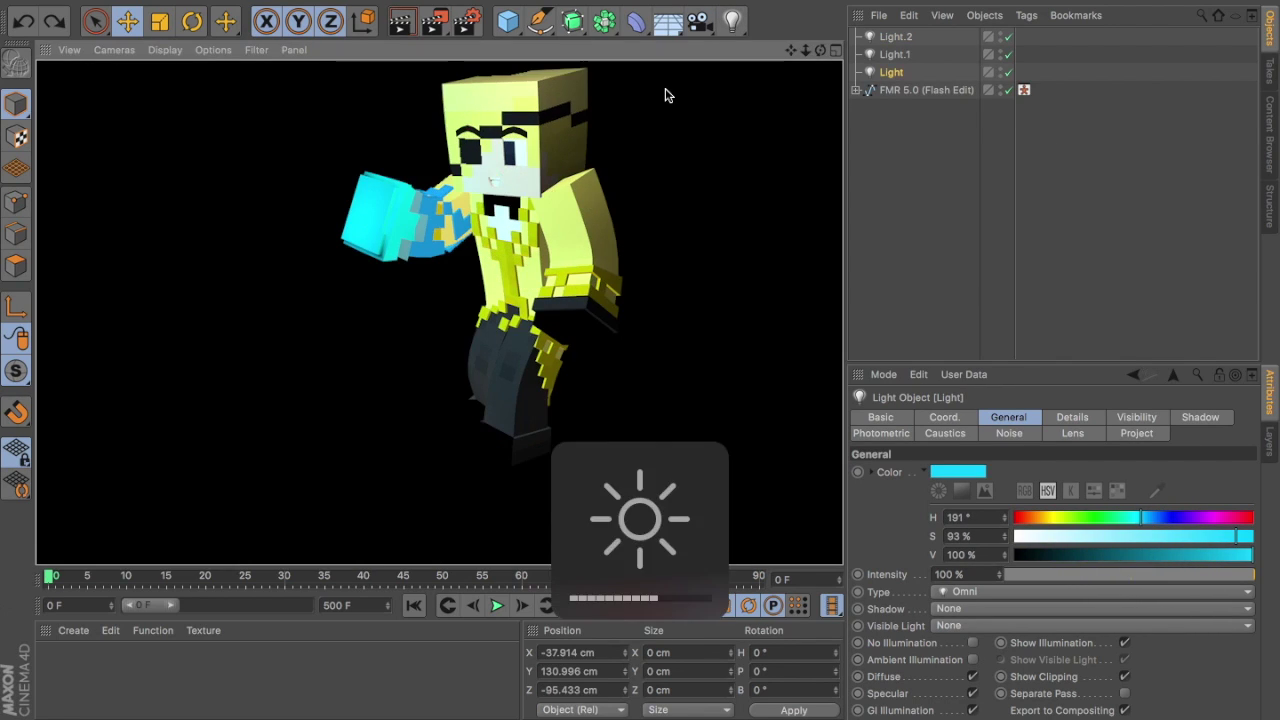
key(ctrl+z)
click(897, 40)
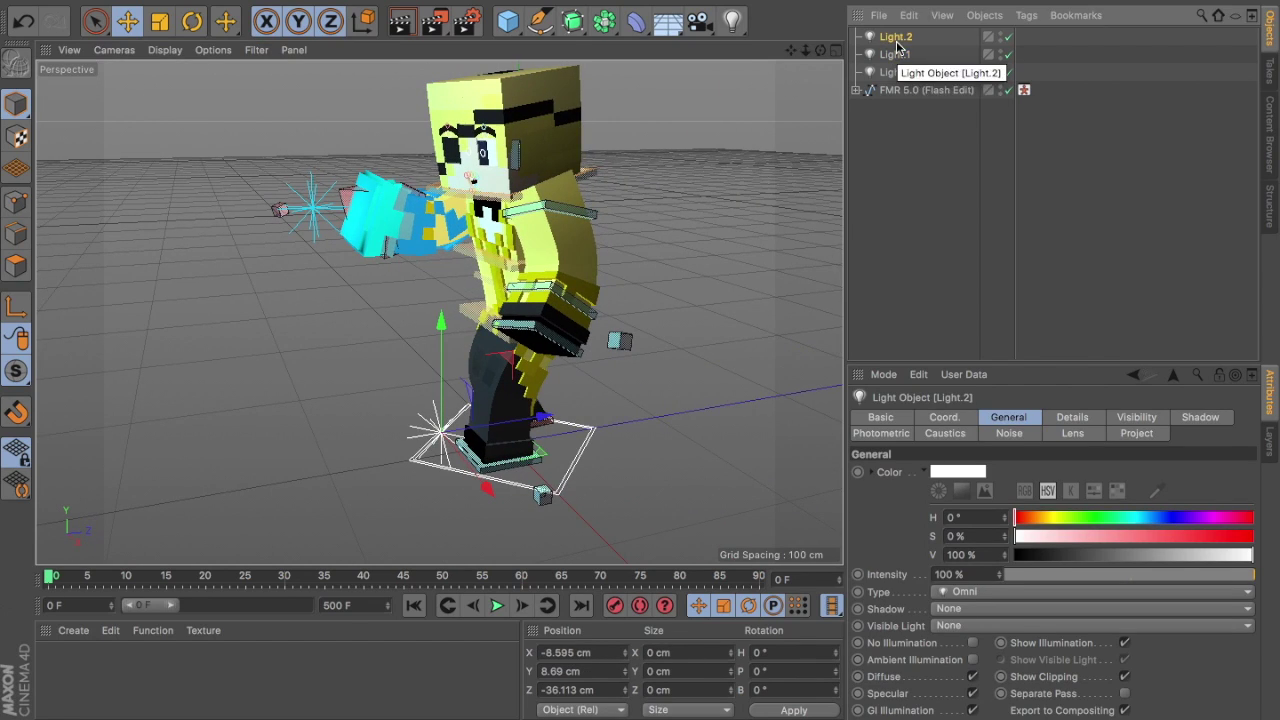
key(ctrl+z)
key(ctrl+z)
key(ctrl+z)
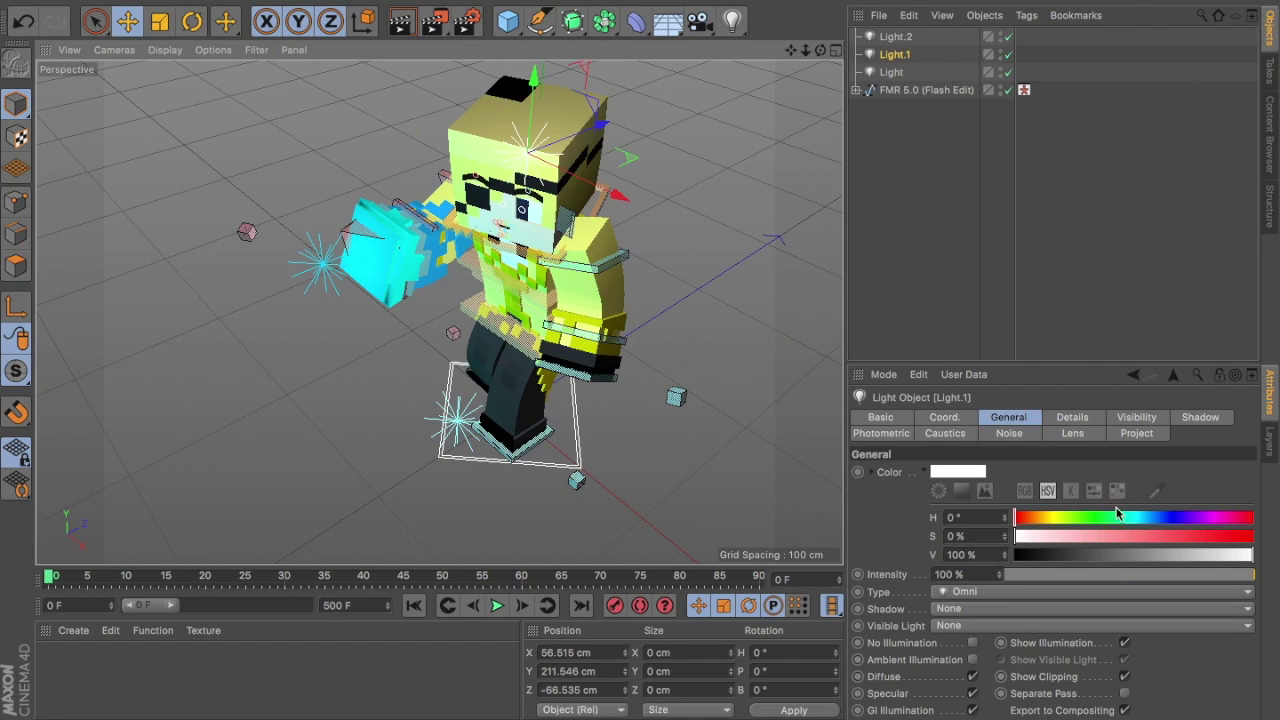
key(ctrl+z)
key(ctrl+z)
key(ctrl+z)
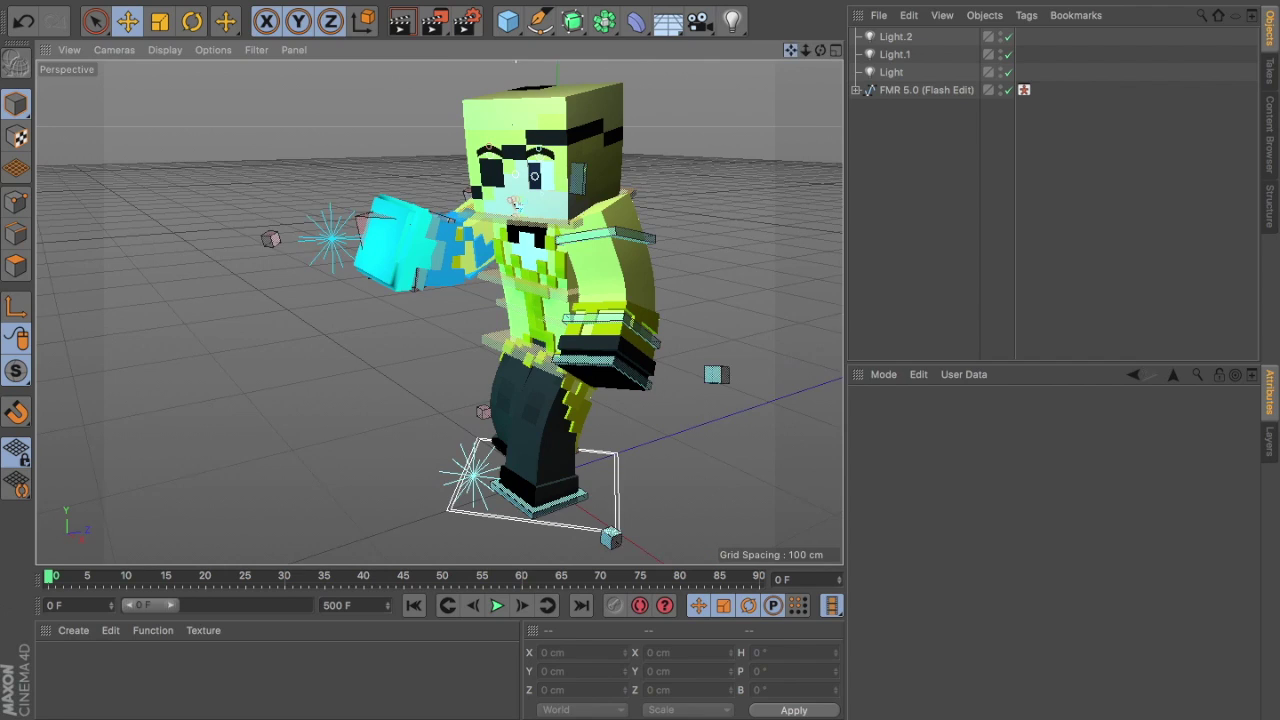
key(ctrl+z)
drag(1253, 530, 1248, 546)
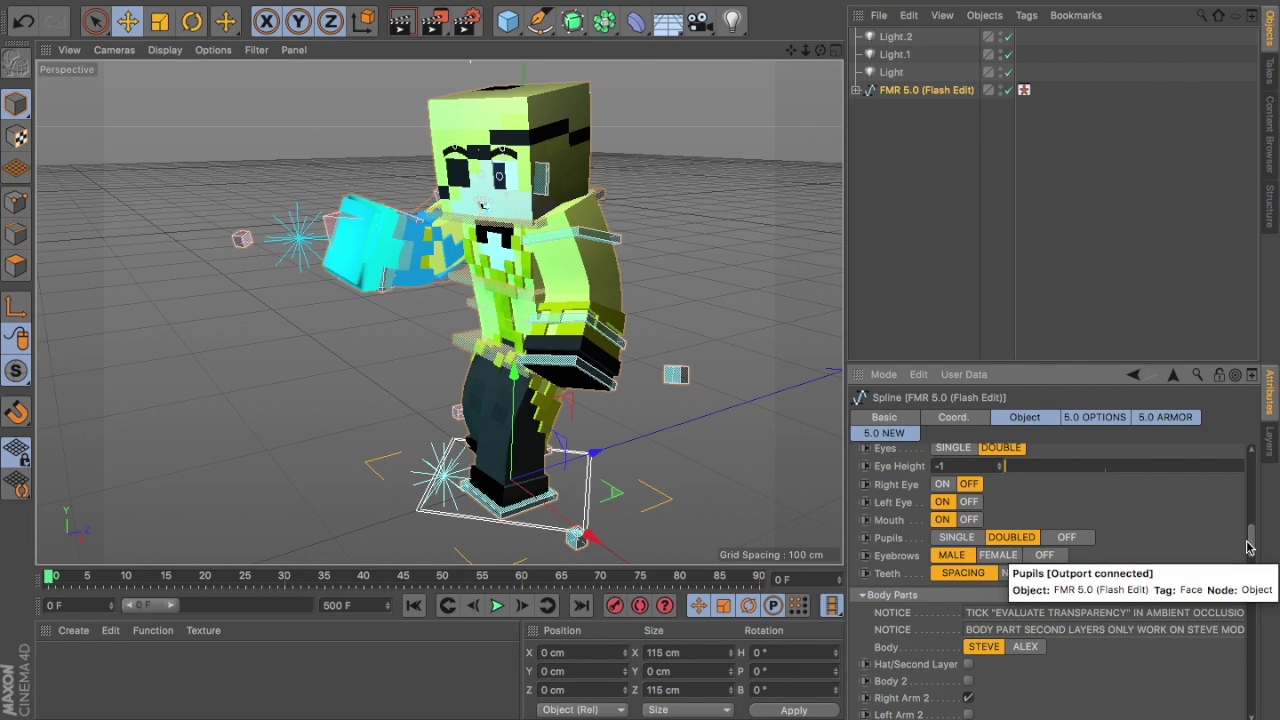
key(ctrl+z)
key(ctrl+z)
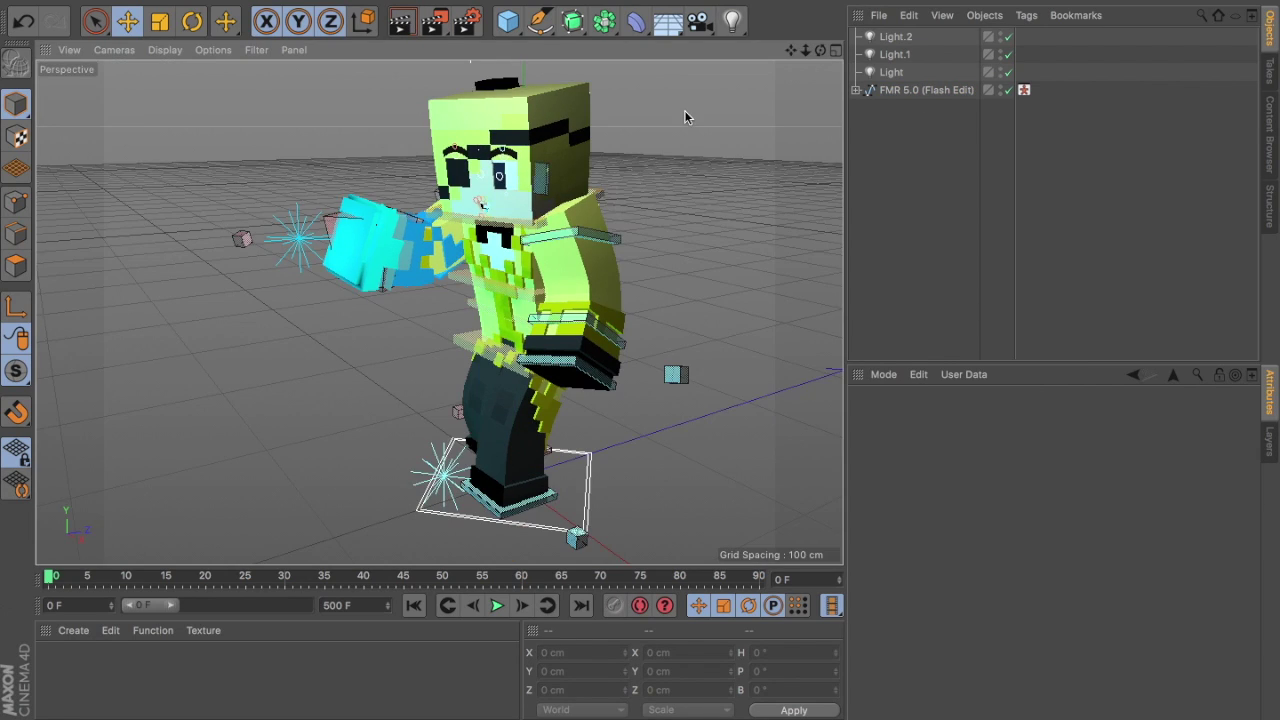
key(ctrl+z)
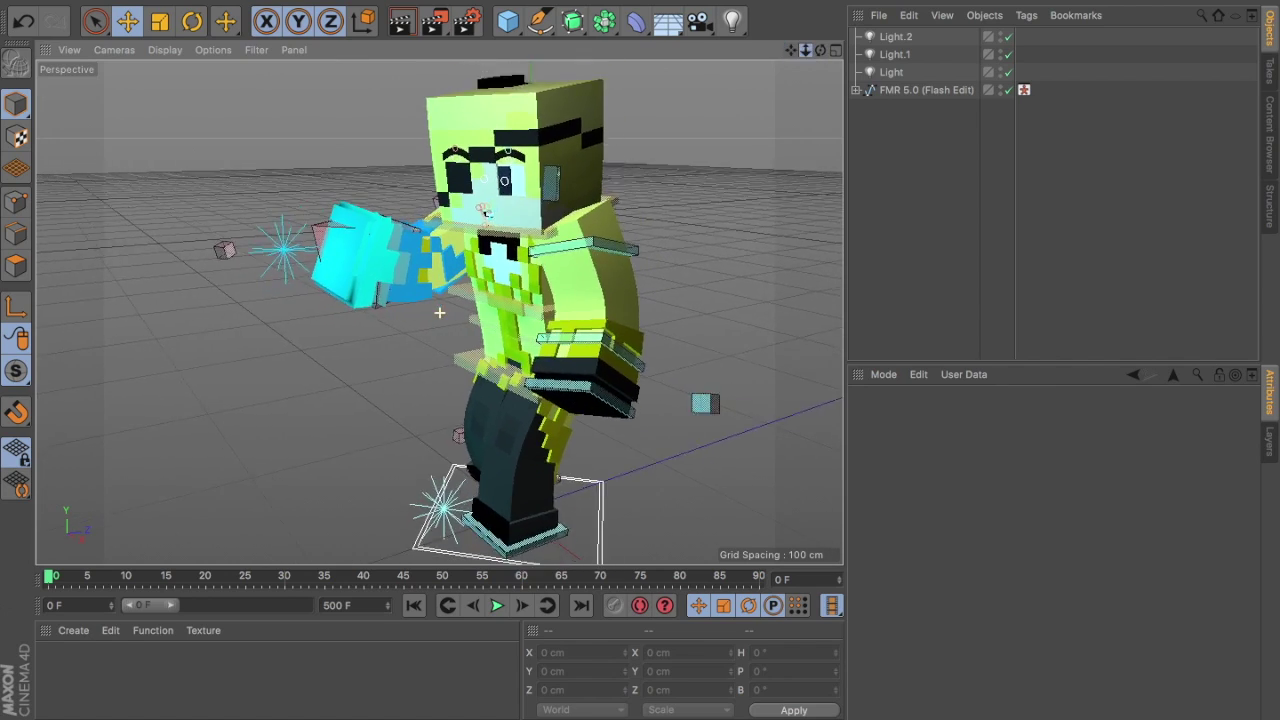
key(ctrl+r)
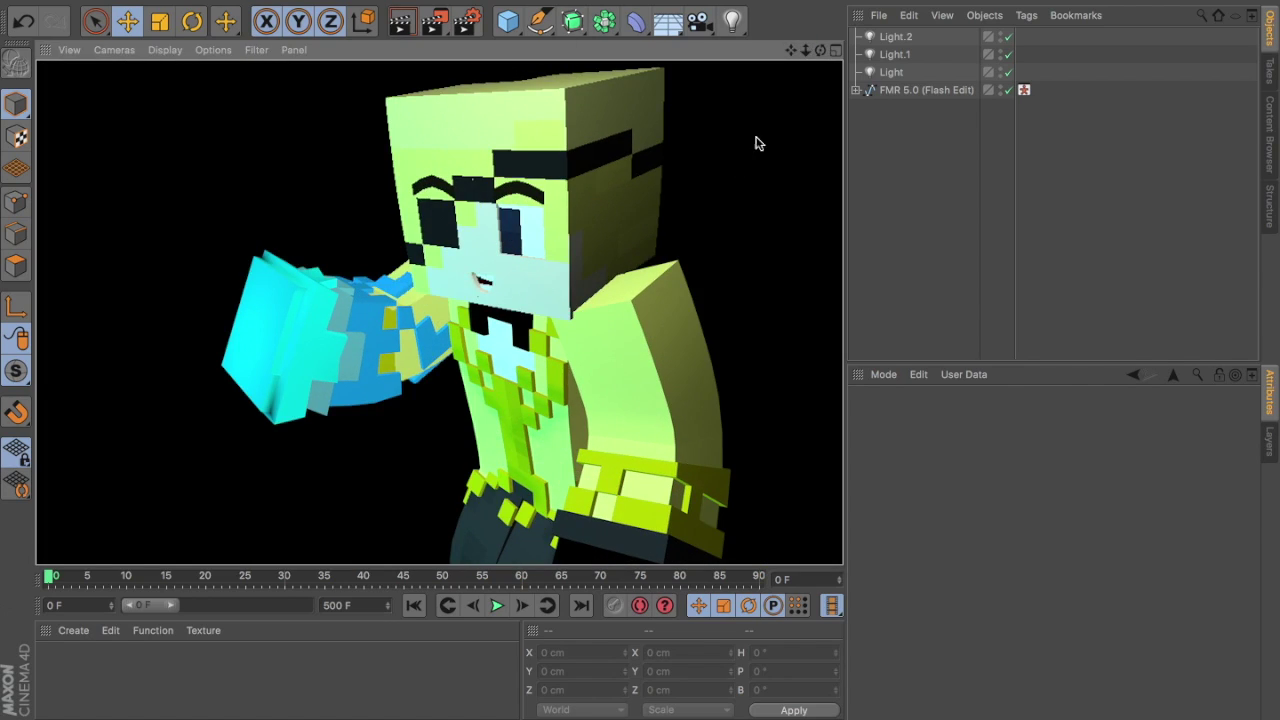
click(333, 425)
click(257, 423)
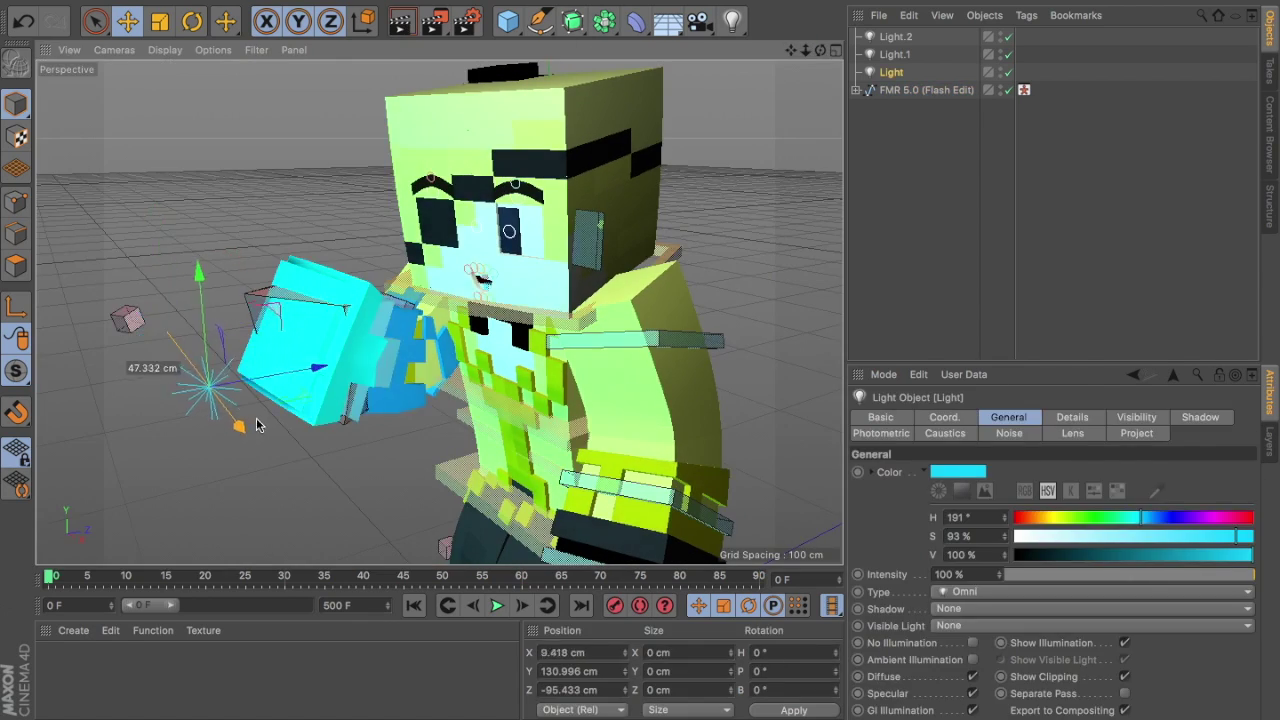
key(ctrl+r)
click(760, 131)
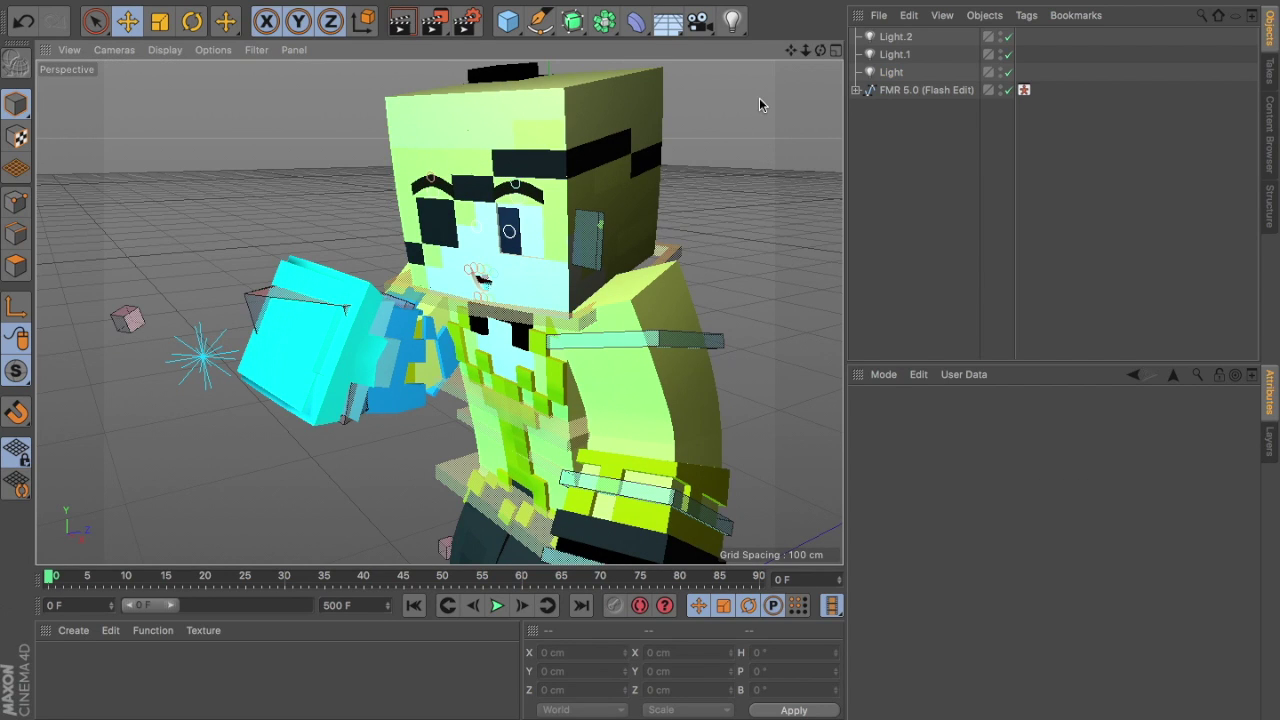
click(576, 166)
mouse_move(598, 150)
alt+mouse_down()
mouse_move(438, 313)
mouse_move(470, 318)
alt+mouse_up()
- Add a fourth light, Light.3, and place it near the character's head
key(d)
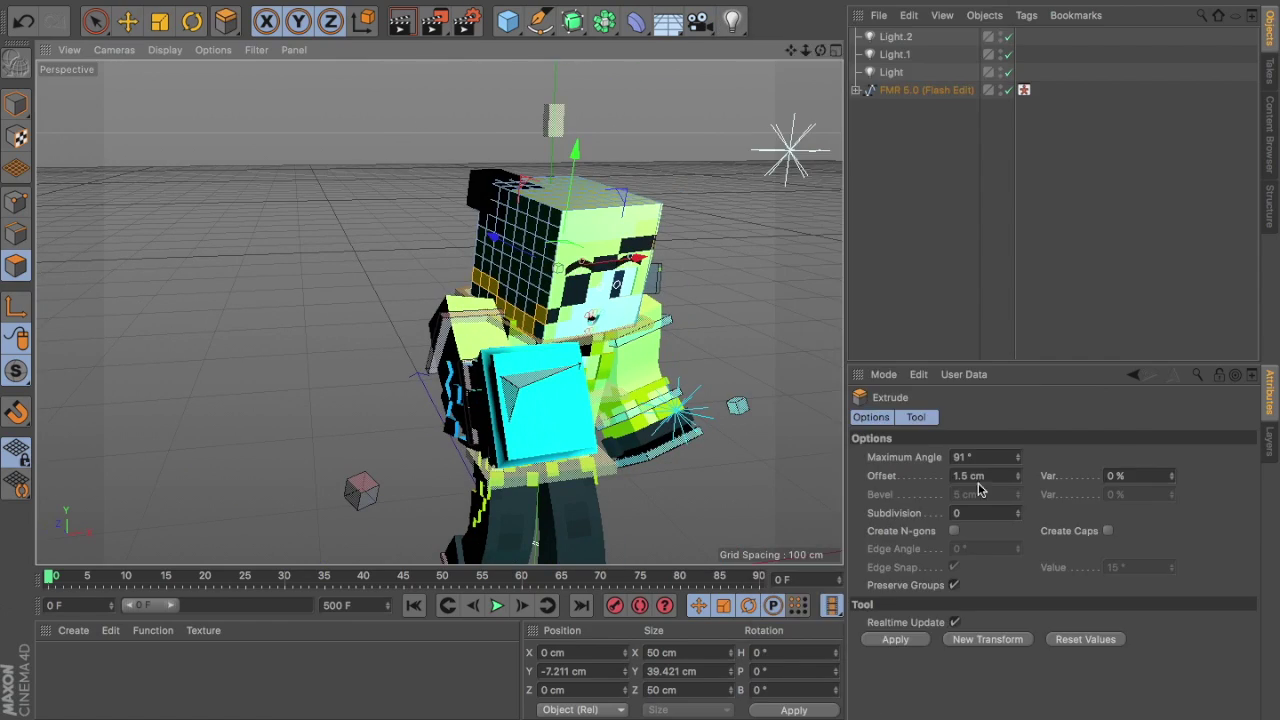
click(732, 20)
mouse_move(323, 314)
alt+mouse_down()
mouse_move(370, 143)
mouse_move(330, 294)
mouse_move(373, 160)
alt+mouse_up()
click(373, 160)
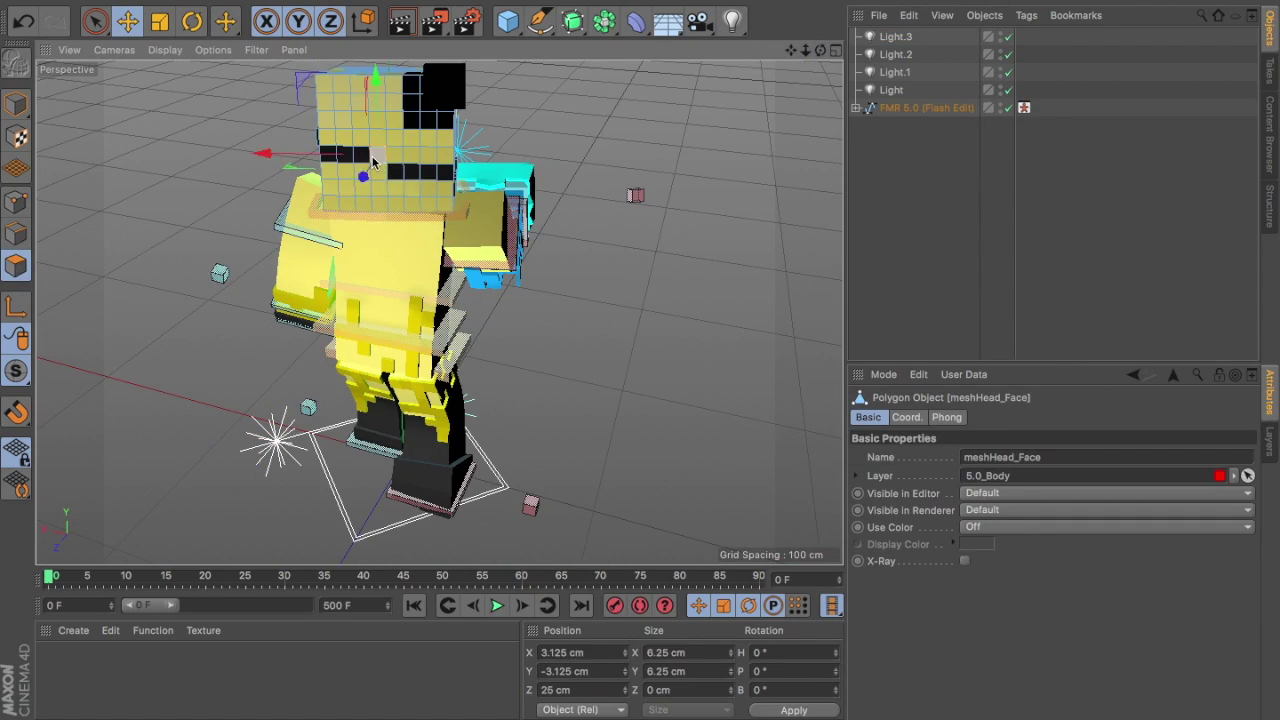
alt+drag(420, 93, 200, 94)
- Select the character's eyes and render the scene to the Picture Viewer
key(9)
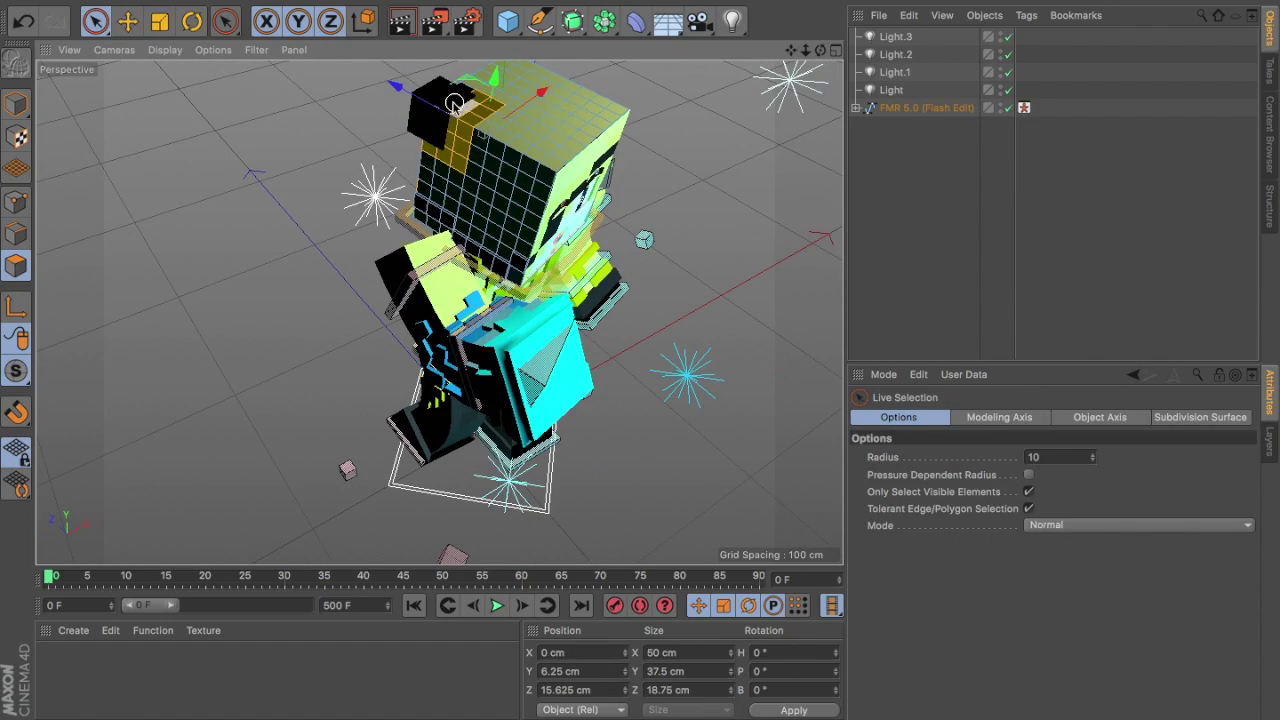
alt+drag(453, 104, 311, 196)
key(d)
alt+drag(715, 319, 763, 189)
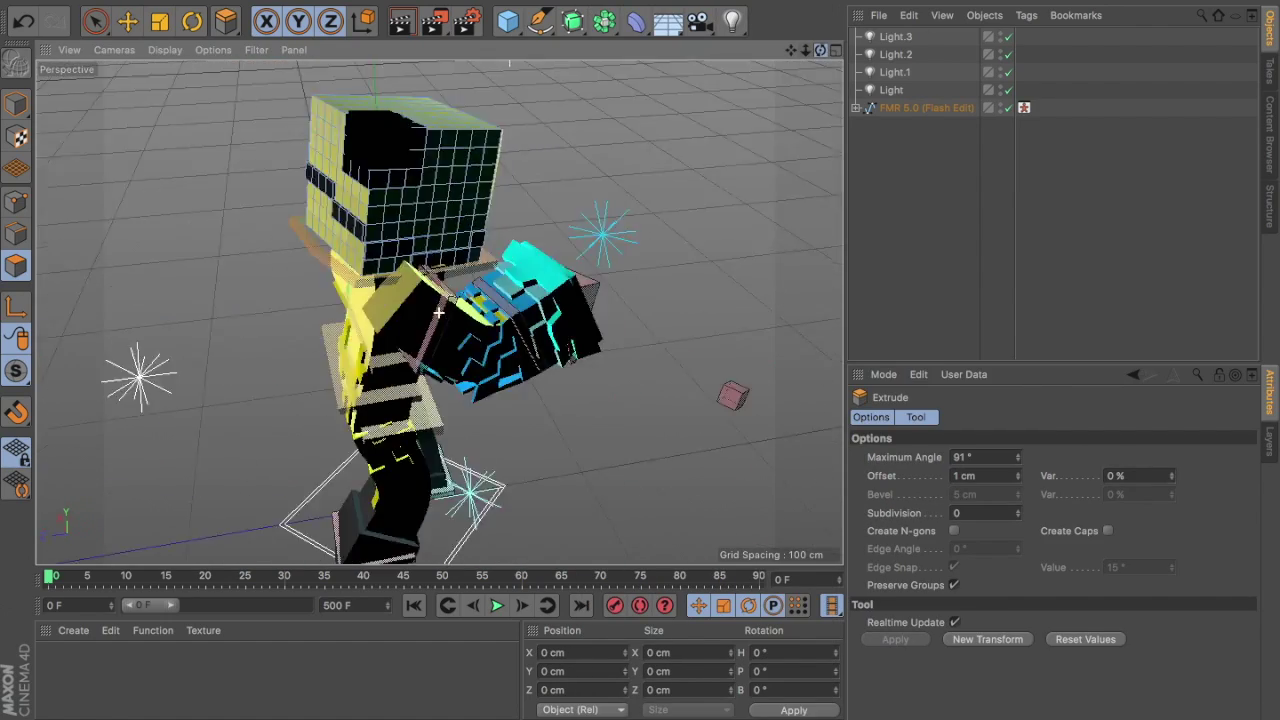
key(e)
click(505, 200)
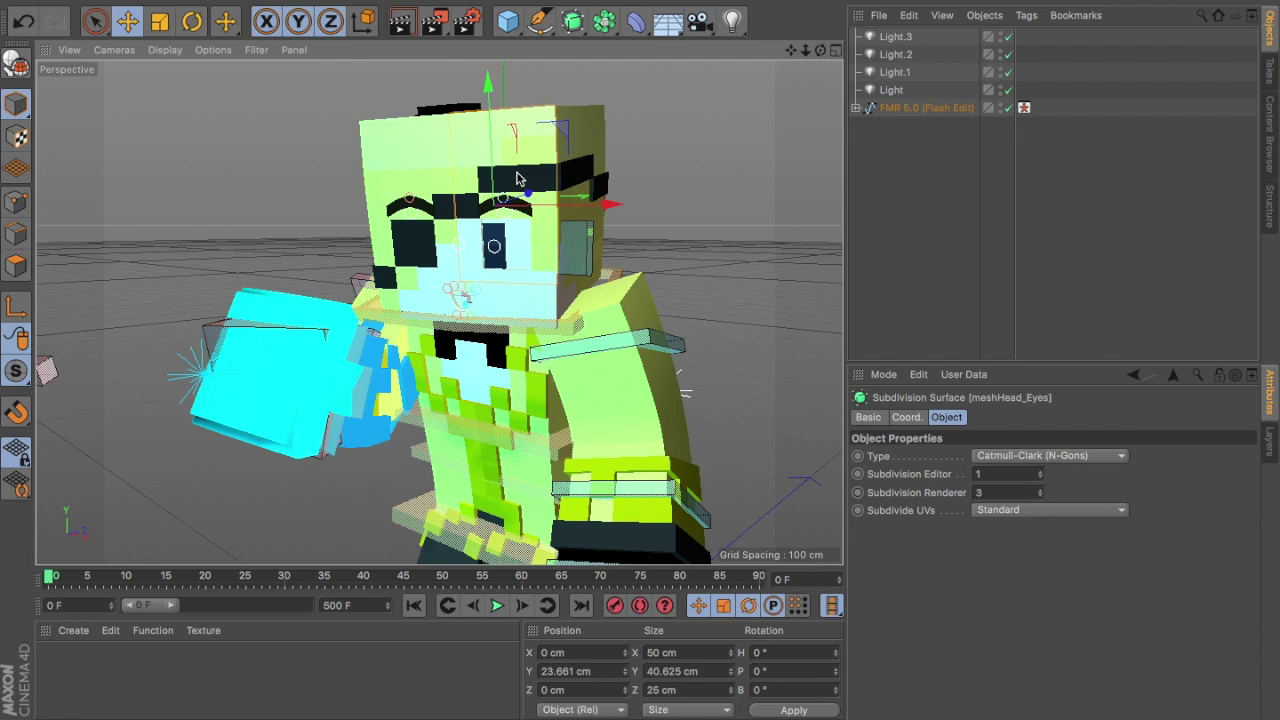
click(926, 107)
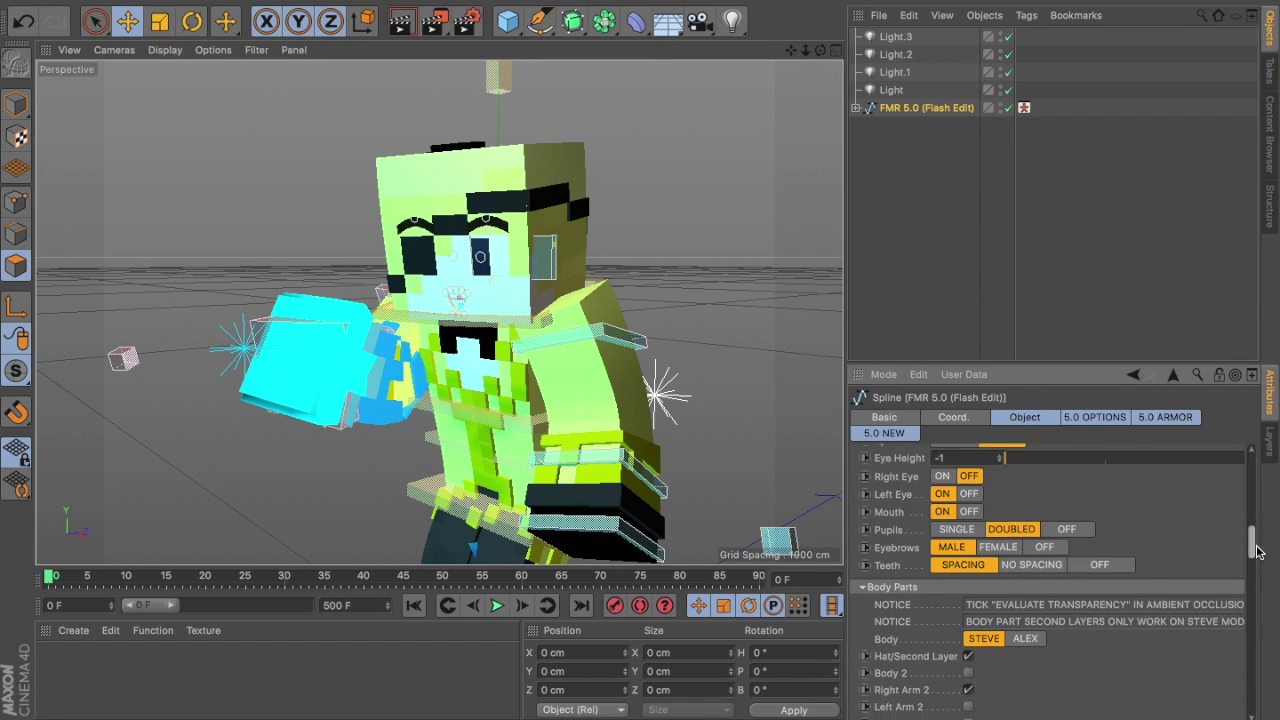
scroll(579, 182, up, 3)
click(449, 241)
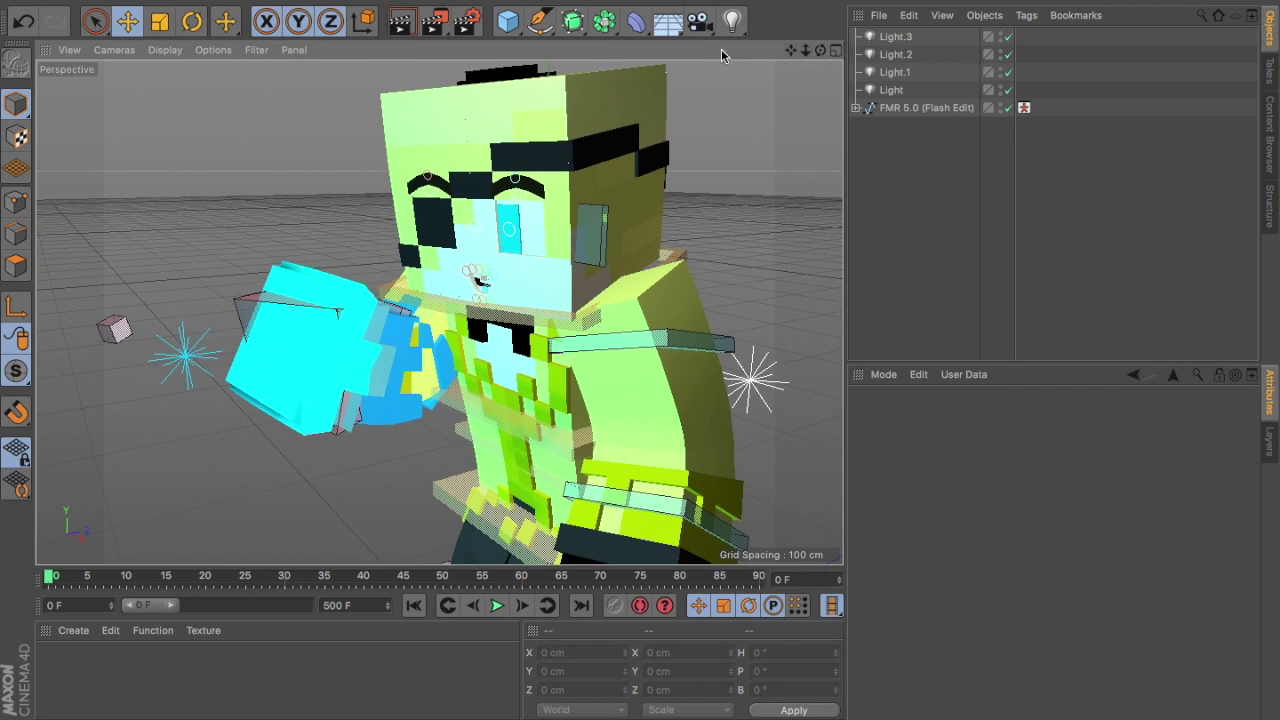
click(433, 21)
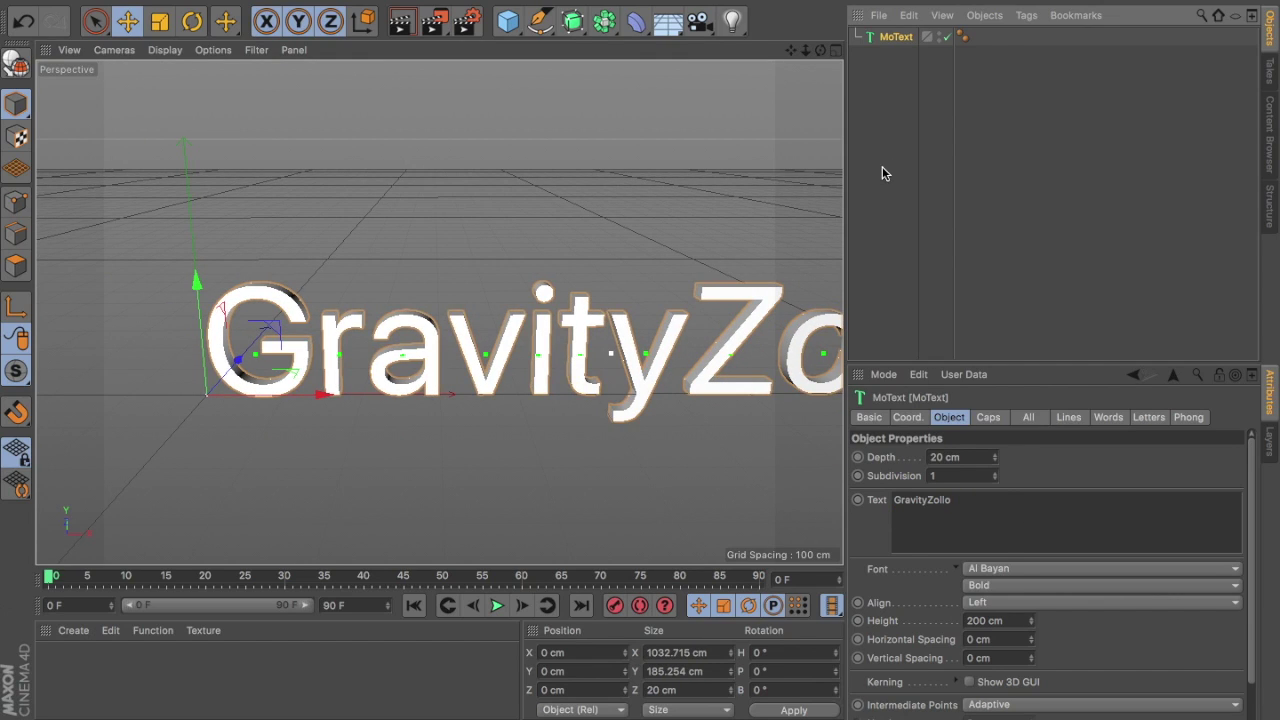
- Set the GravityZollo text font to HanziPen SC
click(1014, 569)
click(1033, 508)
click(1100, 568)
scroll(1050, 400, down, 10)
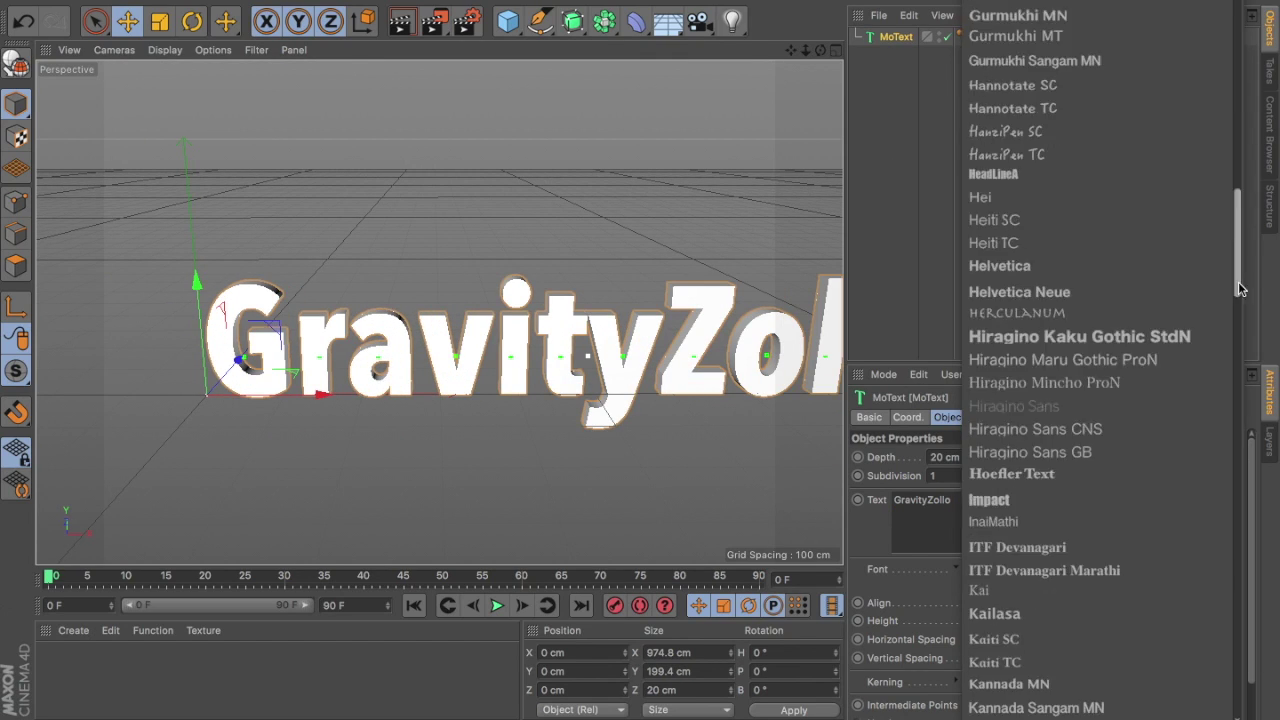
click(1000, 106)
- Make the text editable with C, splitting it into separate letter objects
alt+middle_drag(646, 200, 600, 230)
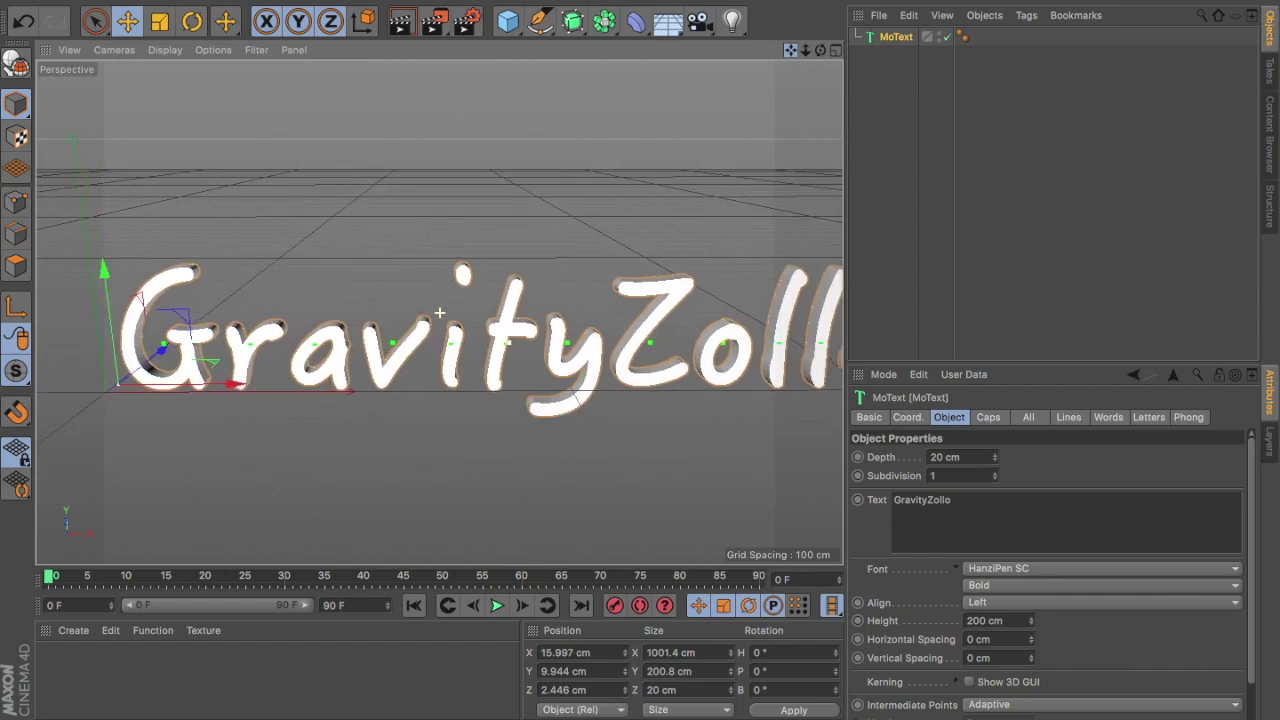
key(c)
scroll(530, 320, down, 2)
drag(703, 257, 583, 254)
scroll(440, 330, up, 2)
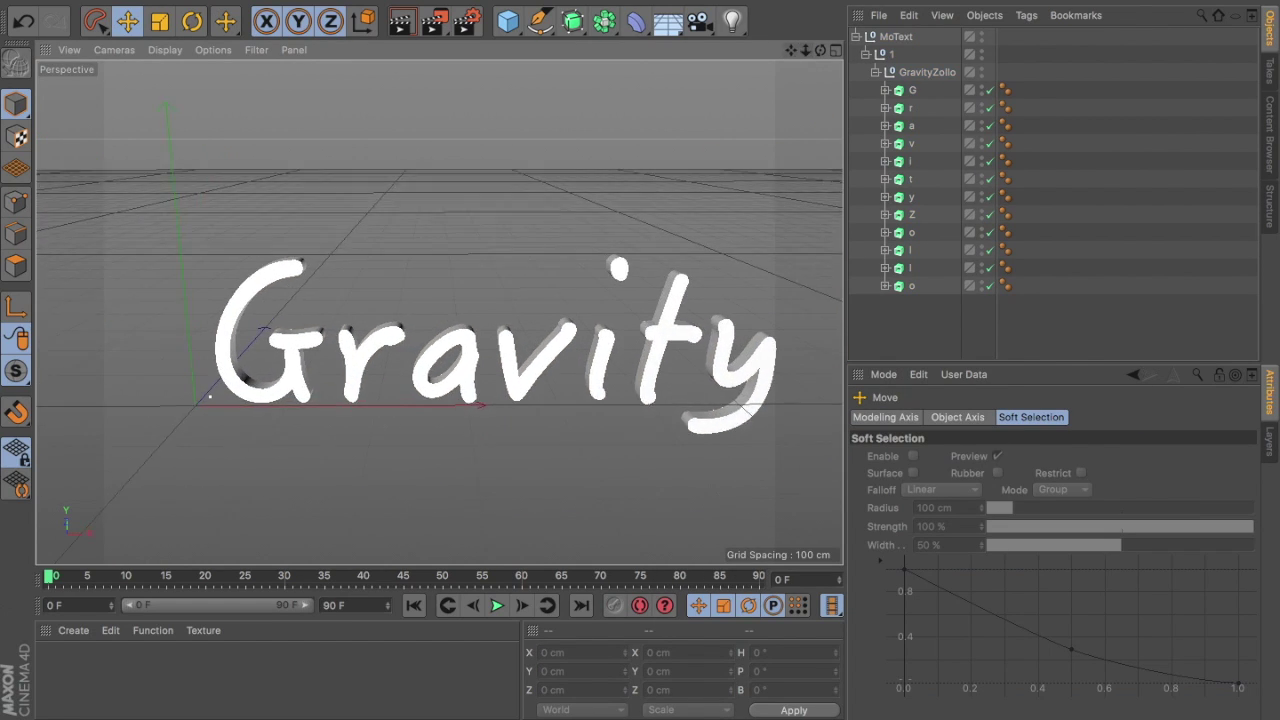
- Tilt the r of Gravity slightly and select the a and v letters
click(315, 370)
key(r)
click(330, 350)
drag(352, 403, 340, 410)
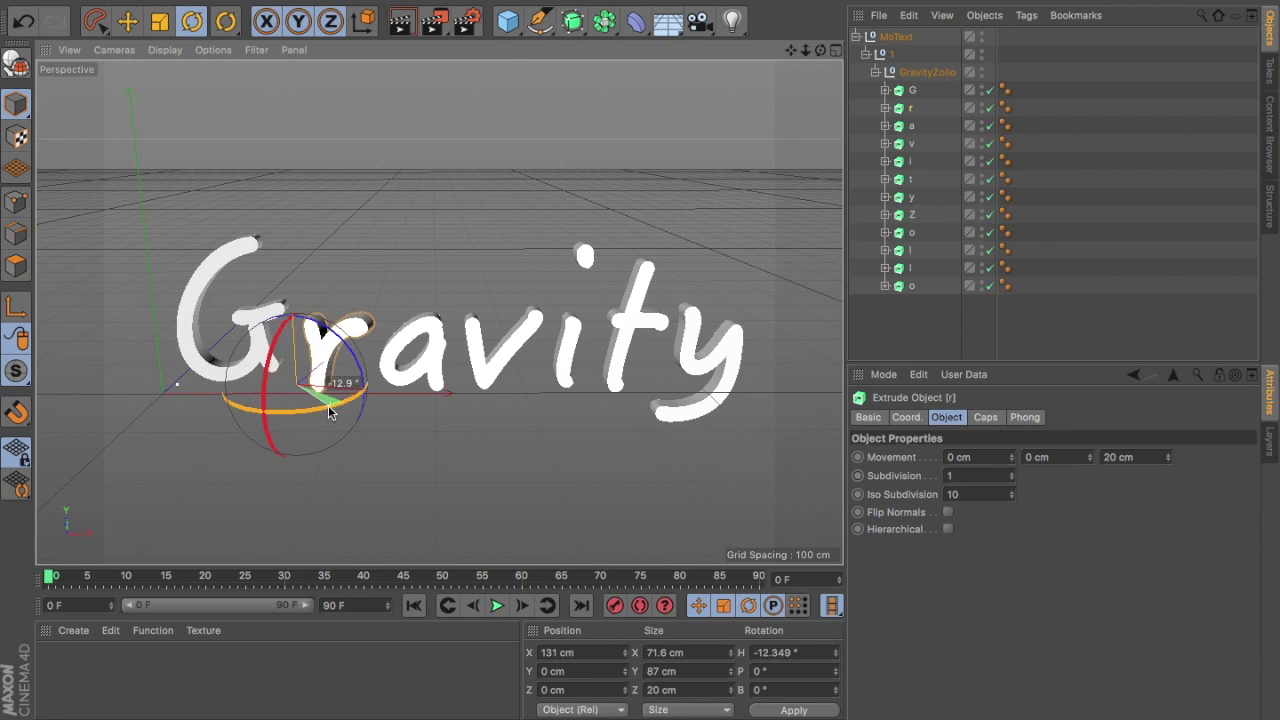
click(375, 372)
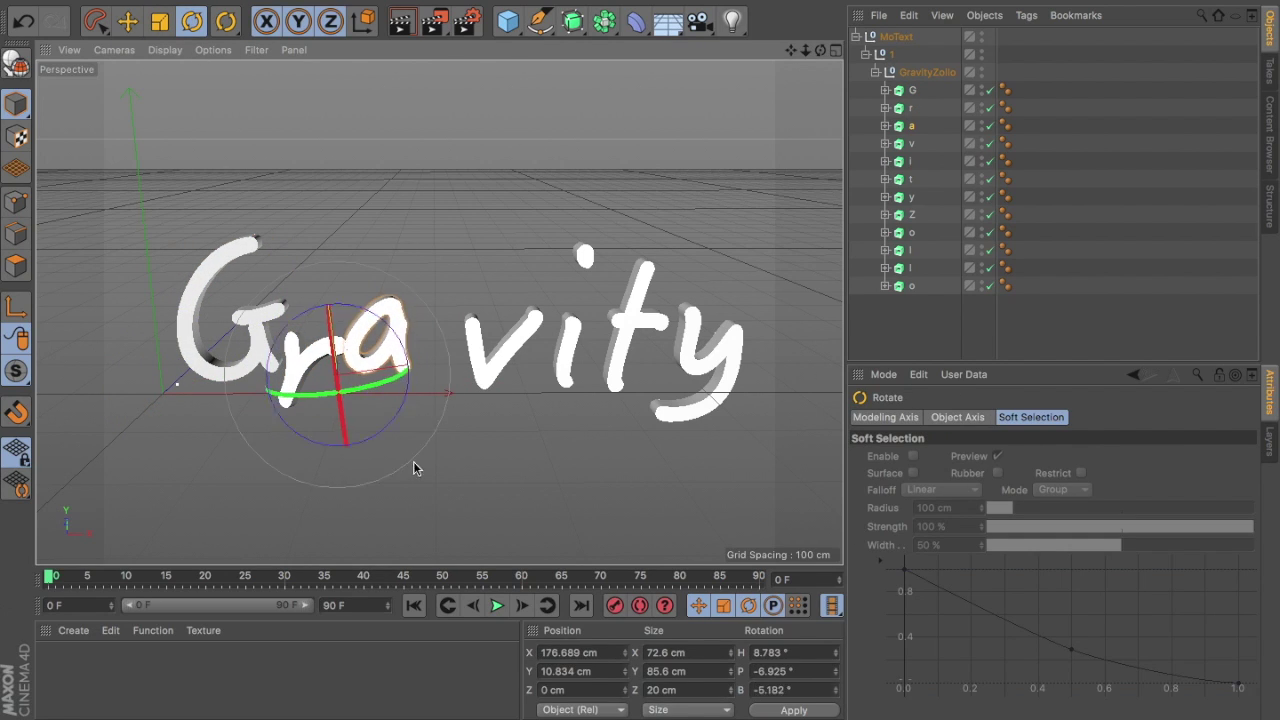
click(500, 350)
- Move the y left beside the t and tilt it about 11°
key(e)
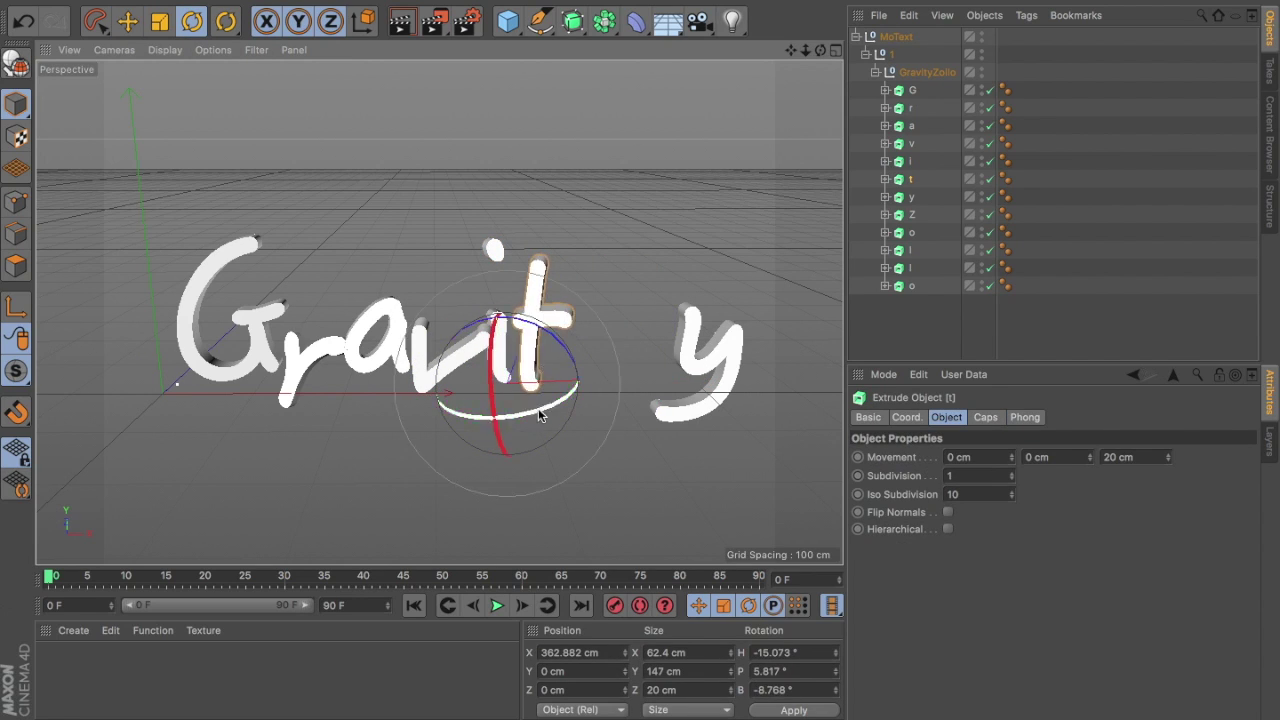
drag(700, 360, 585, 360)
key(r)
drag(545, 410, 582, 408)
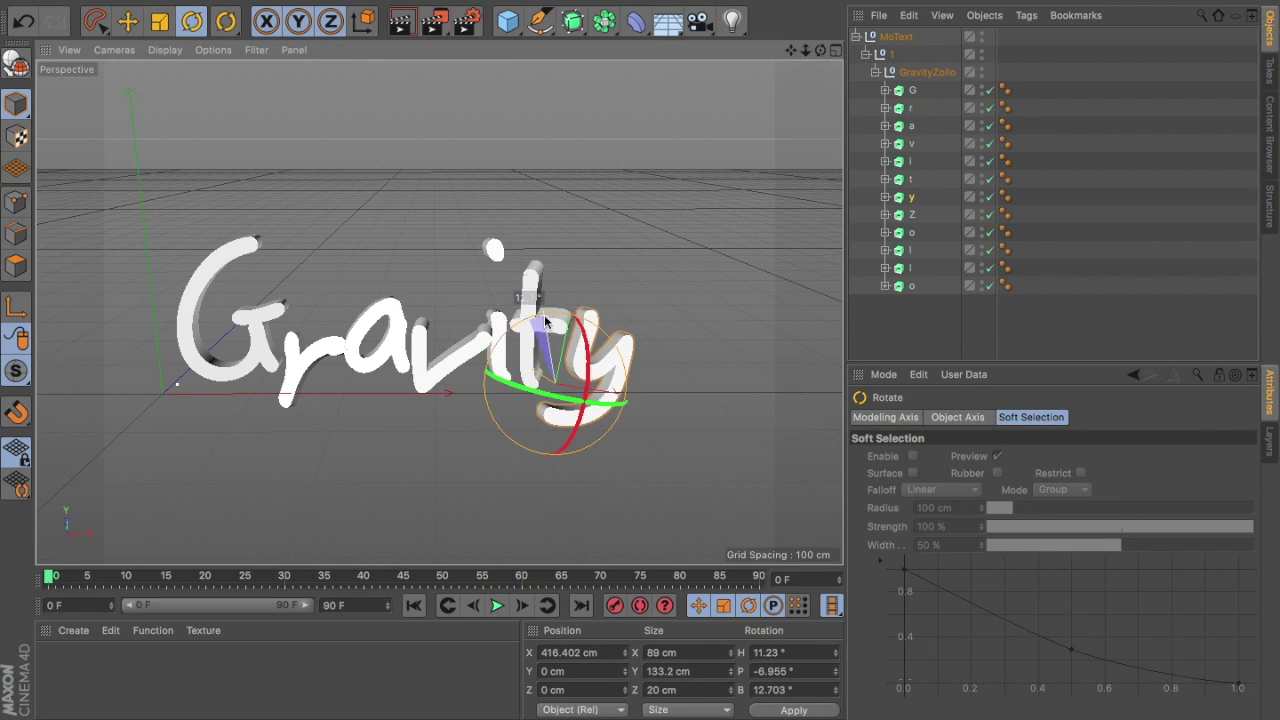
right_click(681, 498)
- Arrange the Gravity letters stacked above the Zollo letters
click(690, 498)
drag(790, 50, 790, 58)
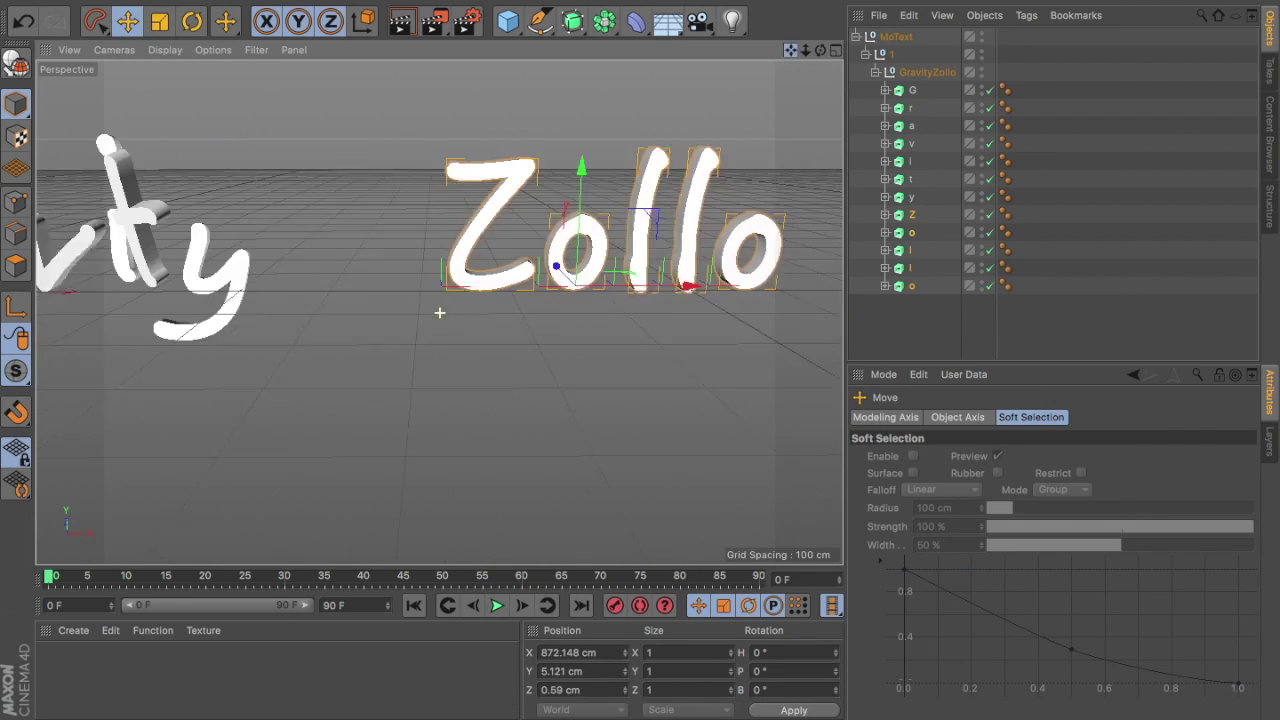
key(ctrl+z)
drag(540, 280, 415, 115)
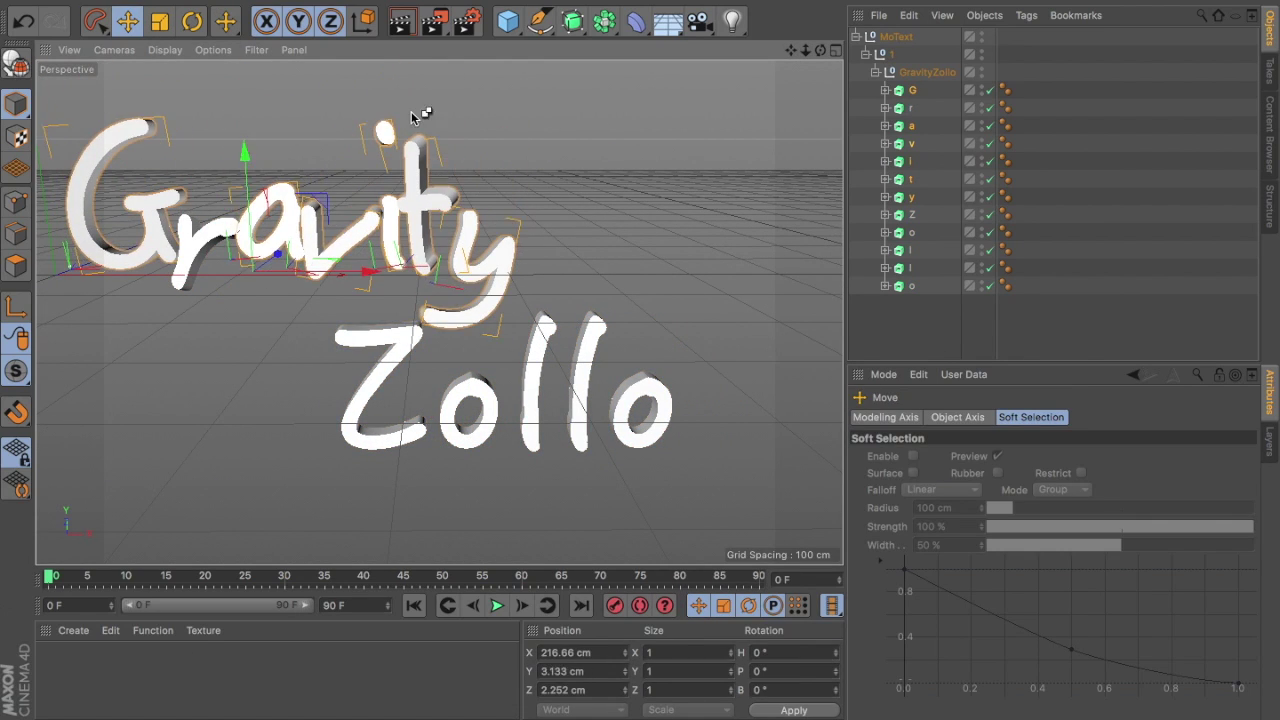
alt+drag(700, 300, 578, 436)
- Tilt Zollo's o and l letters, then deselect and orbit slightly to check
key(8)
key(e)
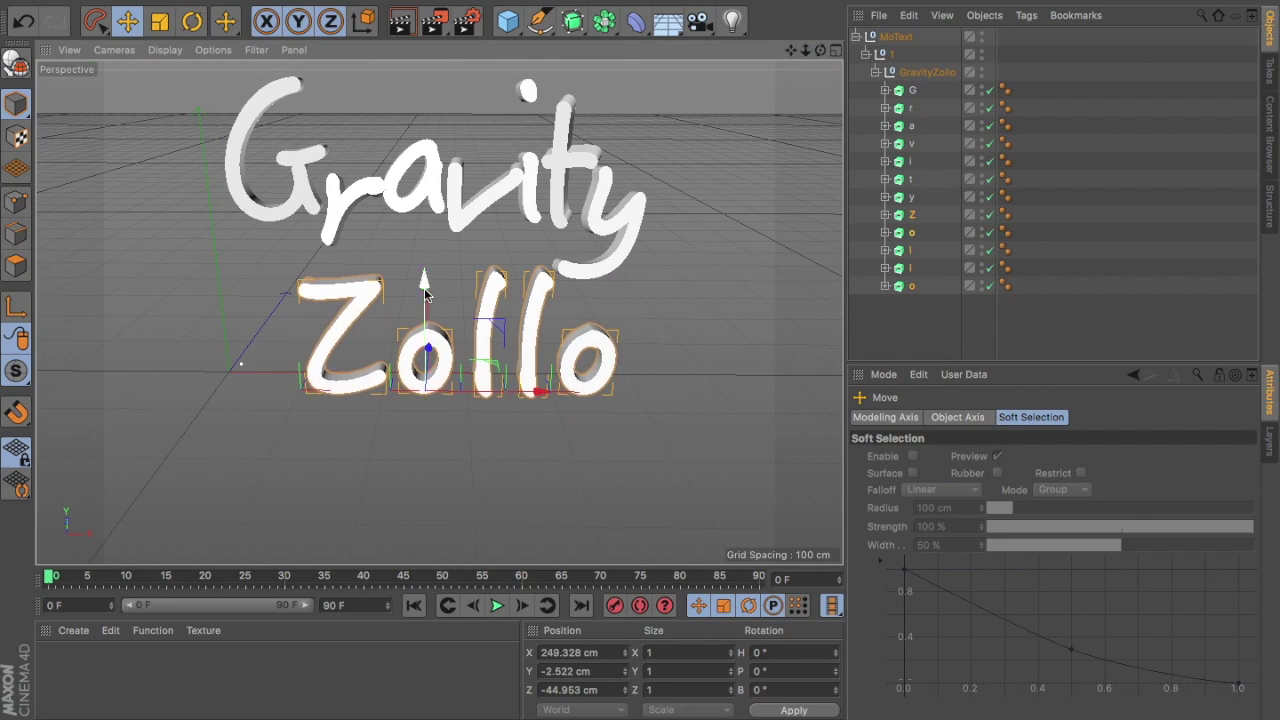
click(322, 312)
click(435, 385)
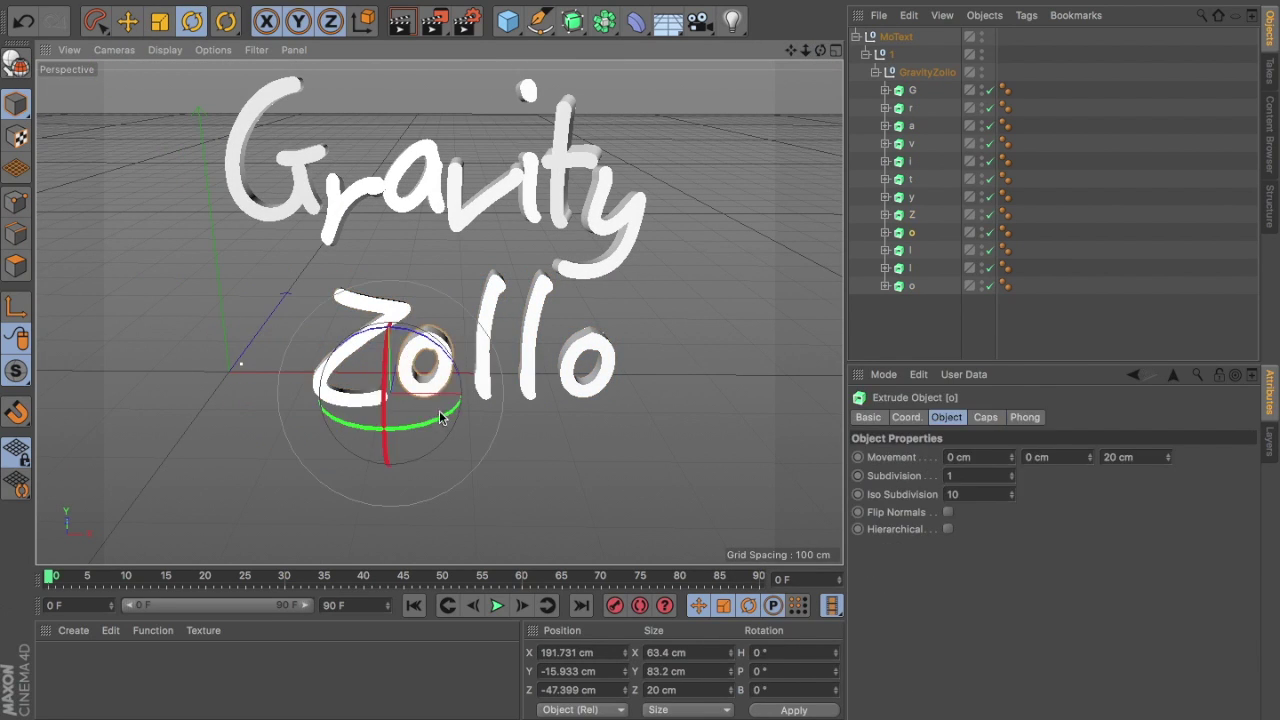
click(512, 361)
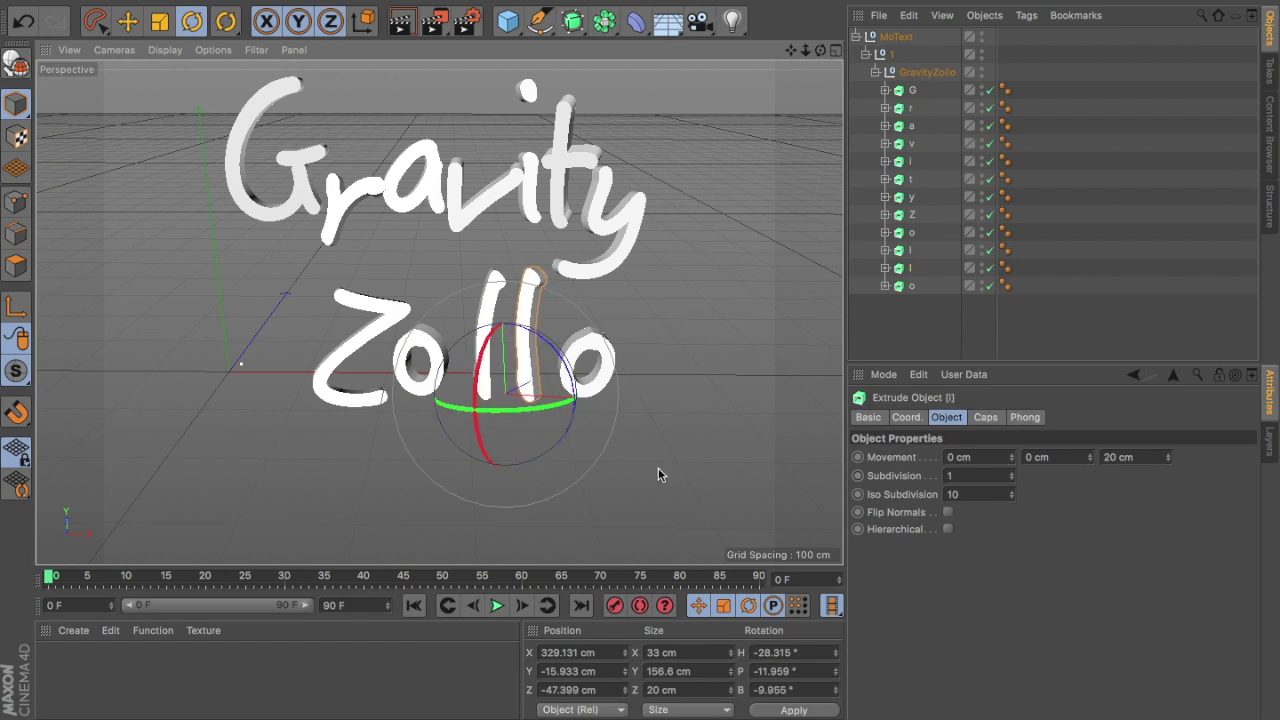
click(415, 368)
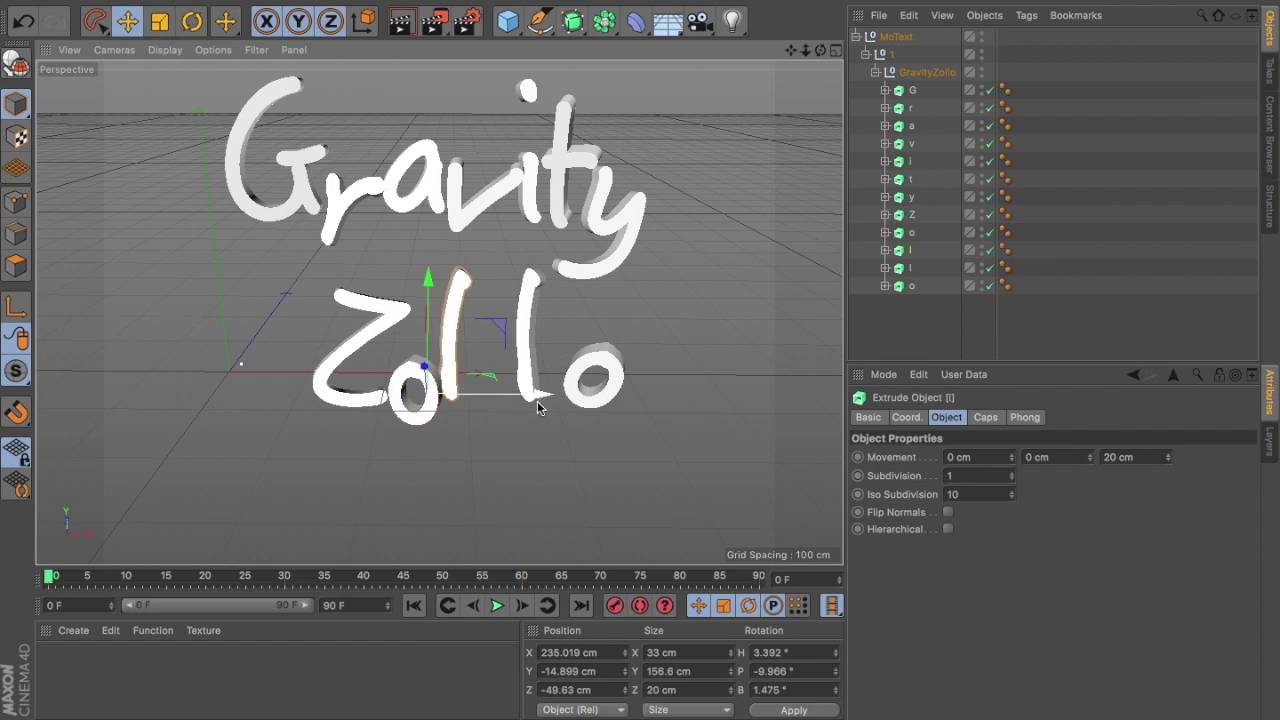
click(527, 291)
drag(821, 50, 818, 59)
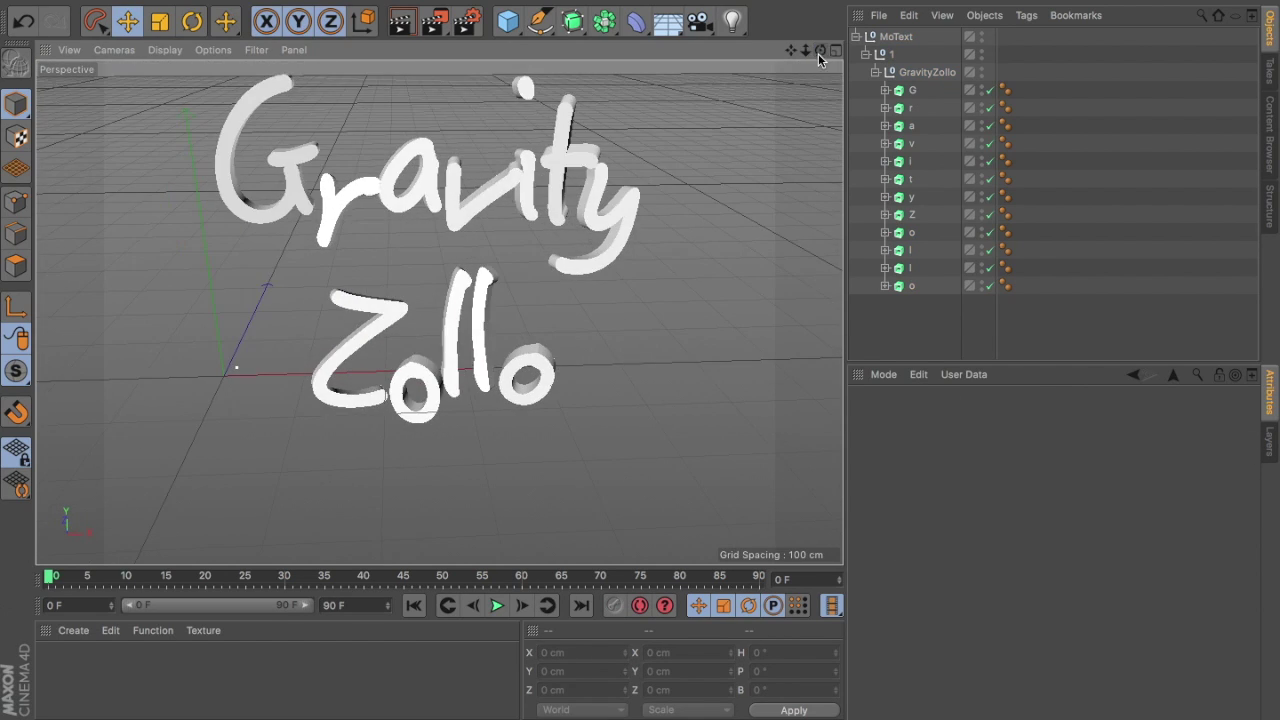
- Duplicate the Gravity Zollo MoText, realign the copy, and reposition the letter group
click(896, 36)
key(ctrl+c)
key(ctrl+v)
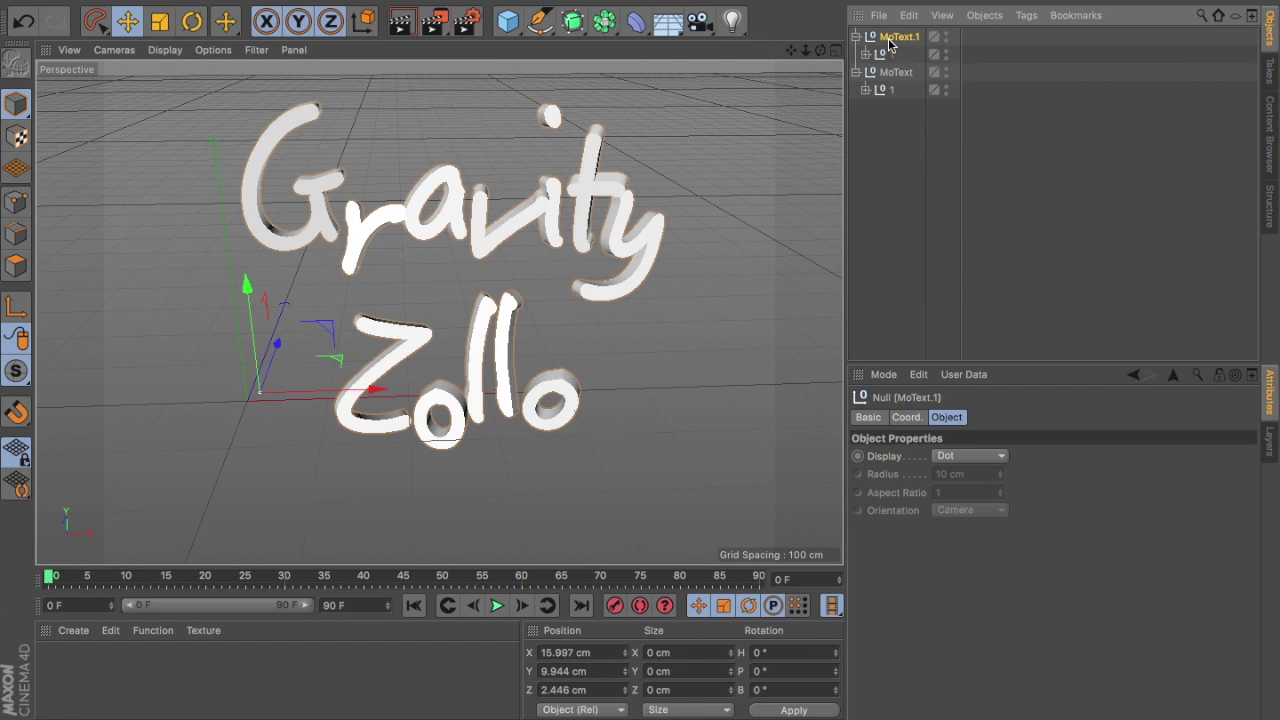
mouse_move(268, 362)
mouse_down()
mouse_move(285, 333)
mouse_move(278, 350)
mouse_up()
right_click(285, 358)
drag(658, 351, 649, 410)
drag(405, 514, 281, 493)
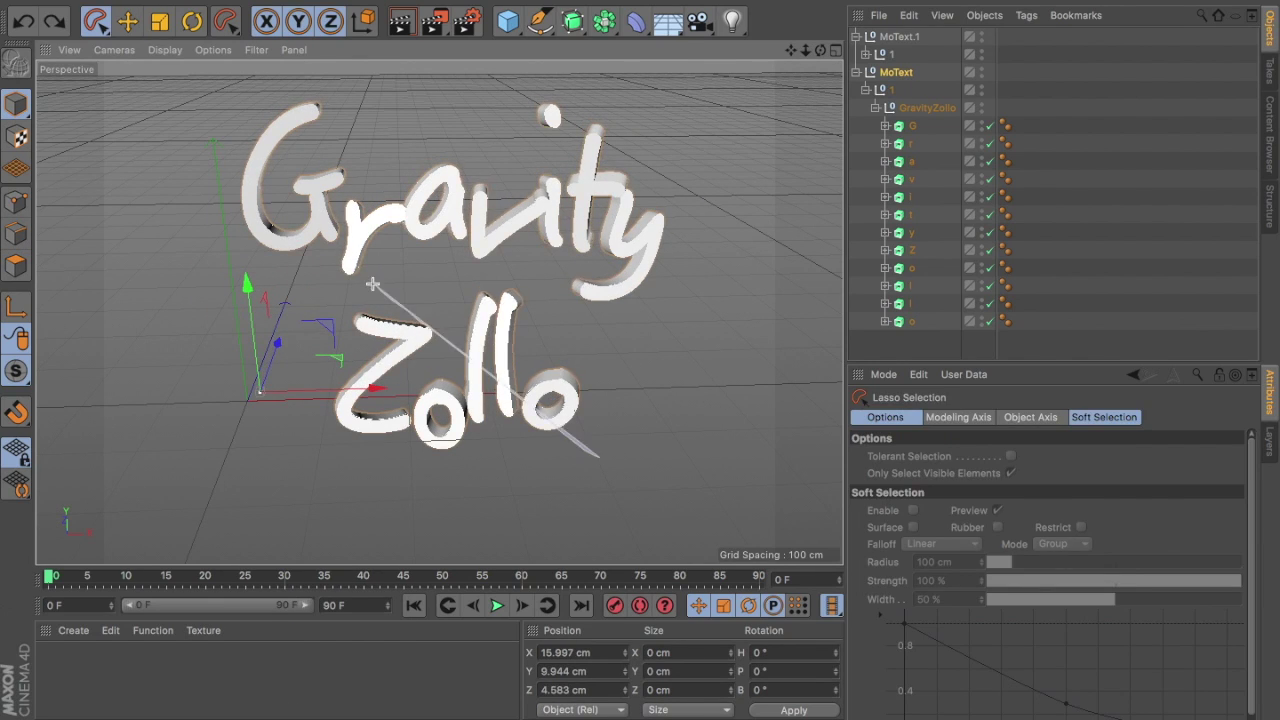
key(e)
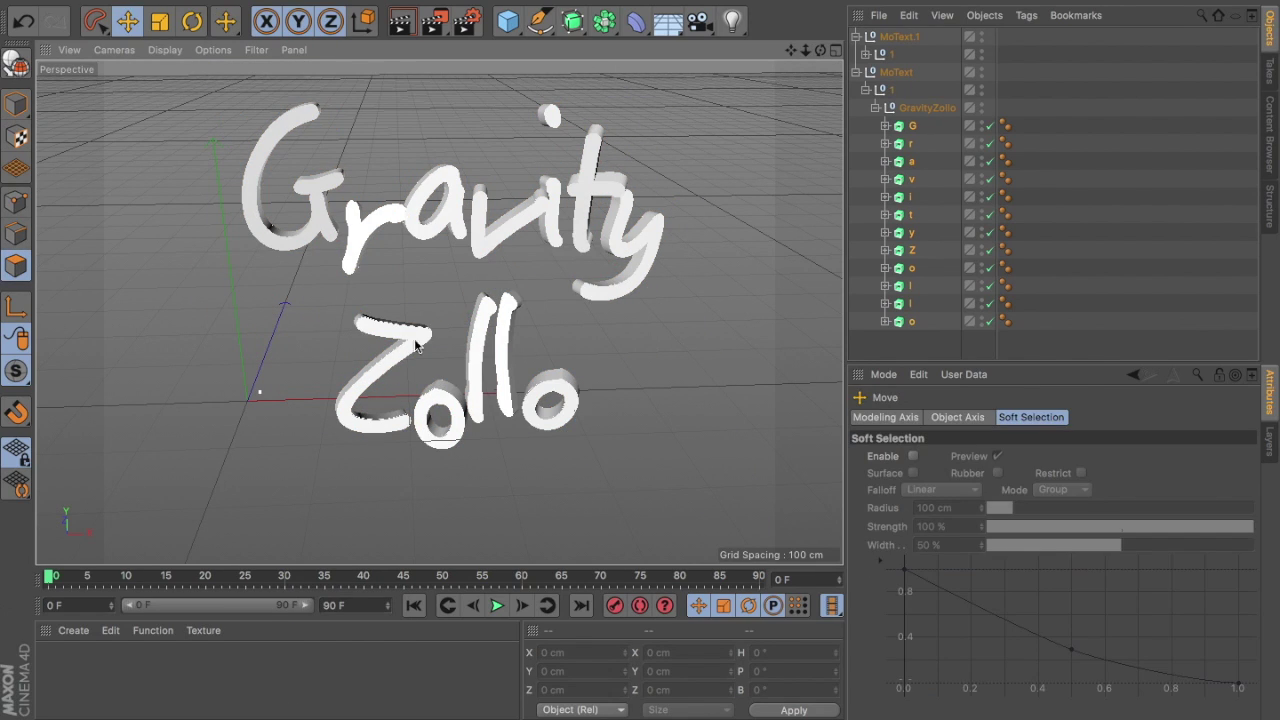
drag(259, 391, 325, 320)
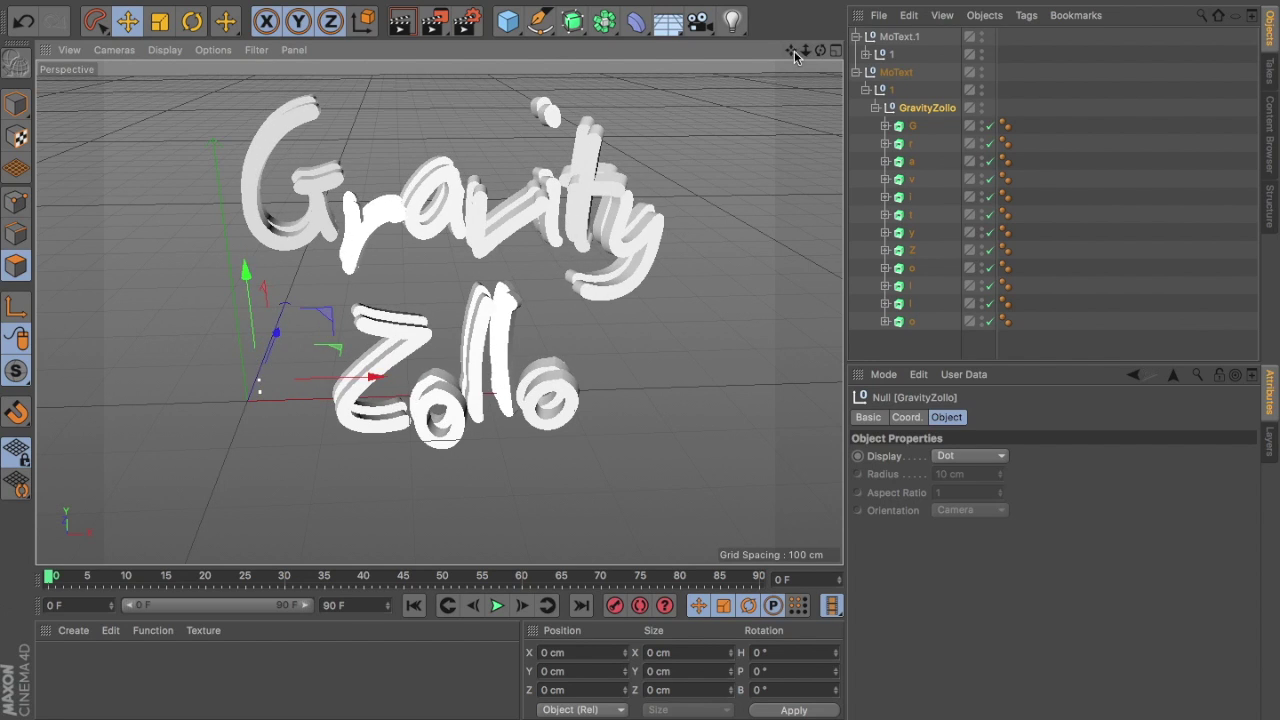
- Shift the a, v, t, Z, o and l letters to staggered depths, then reframe the whole title
drag(812, 50, 439, 441)
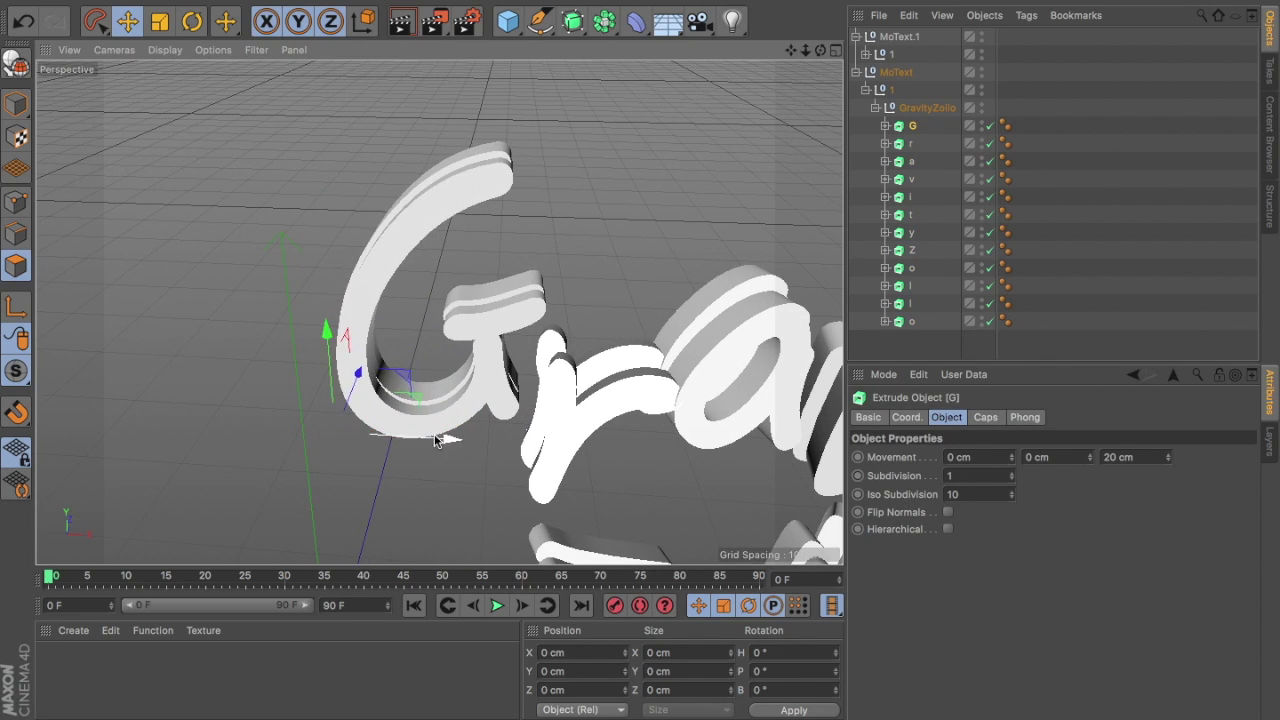
click(620, 466)
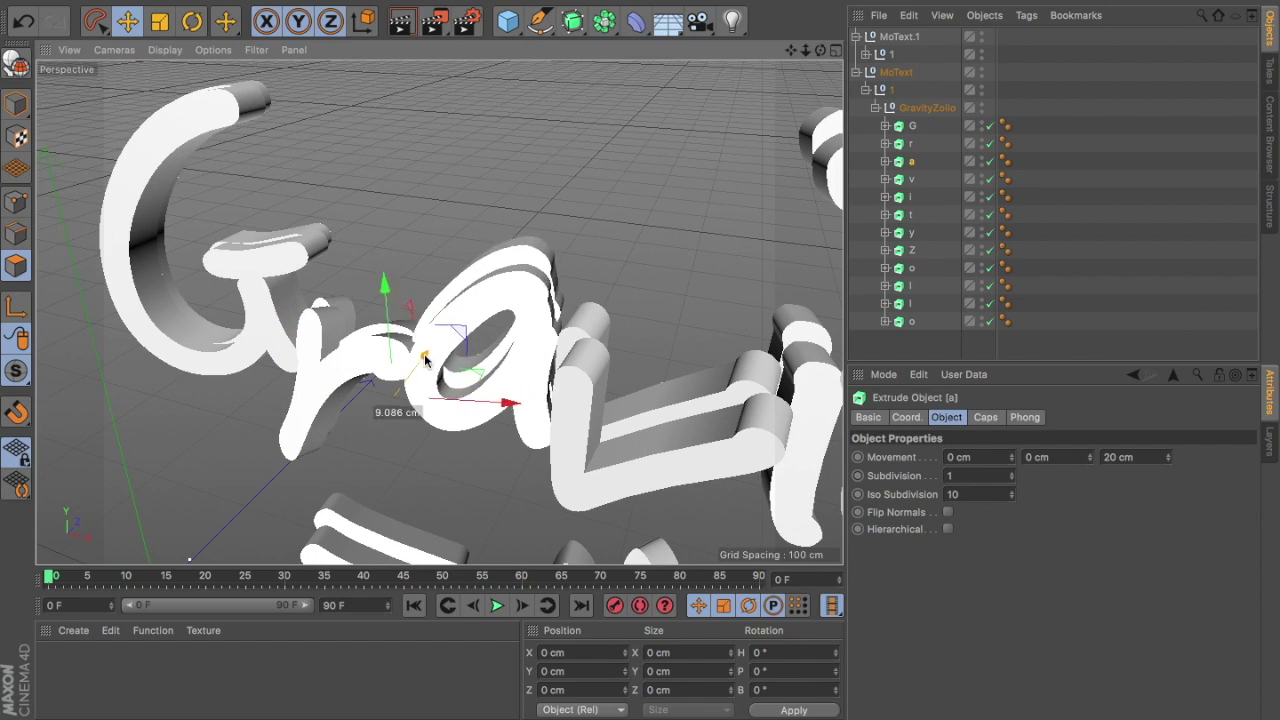
click(575, 370)
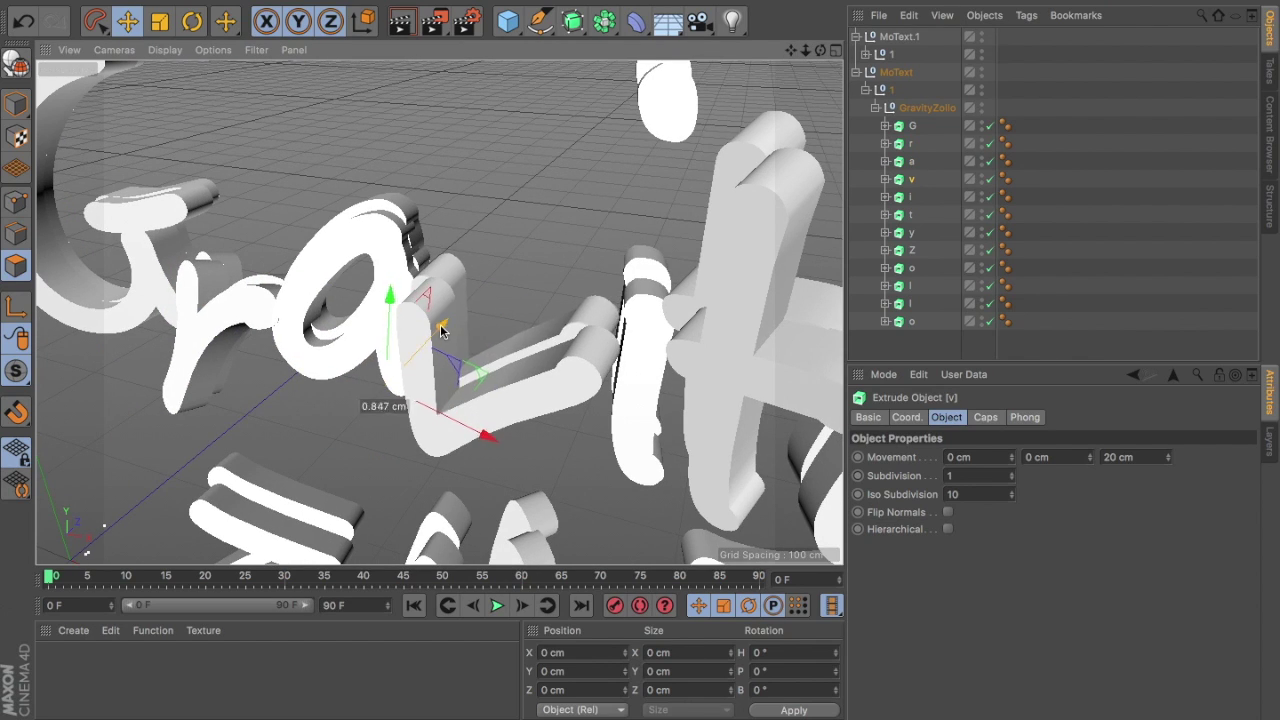
click(760, 234)
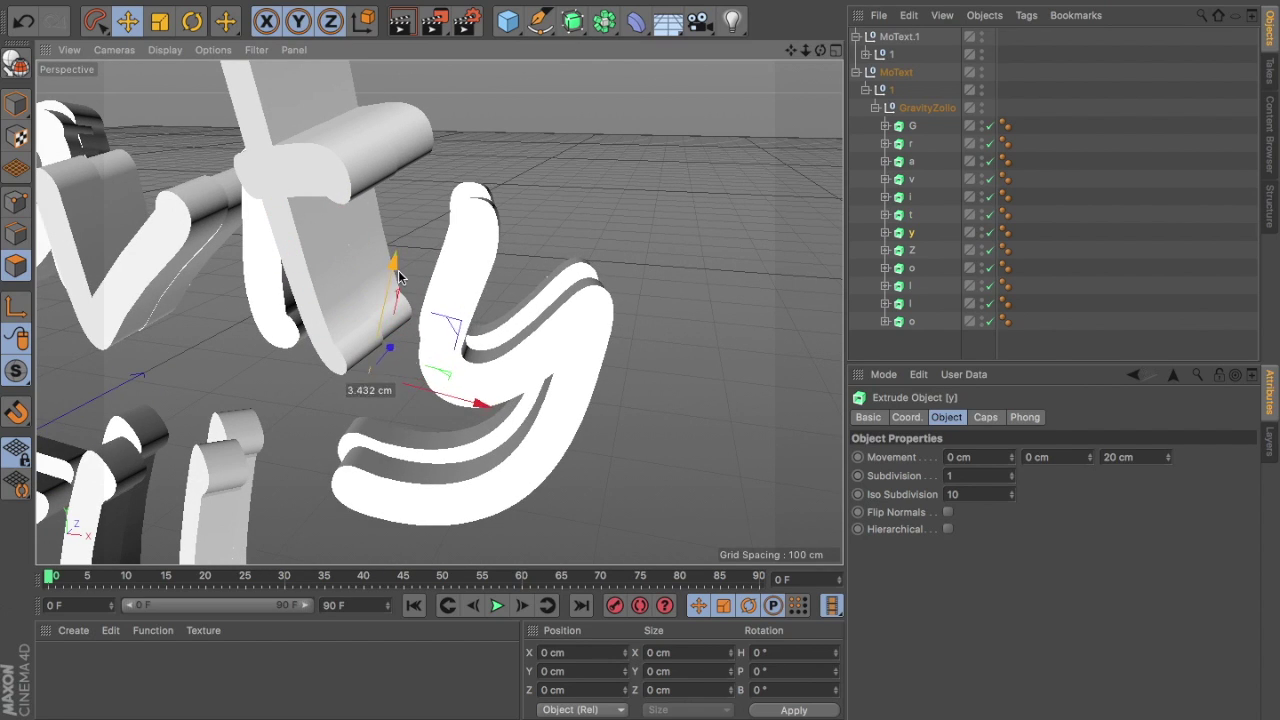
click(320, 352)
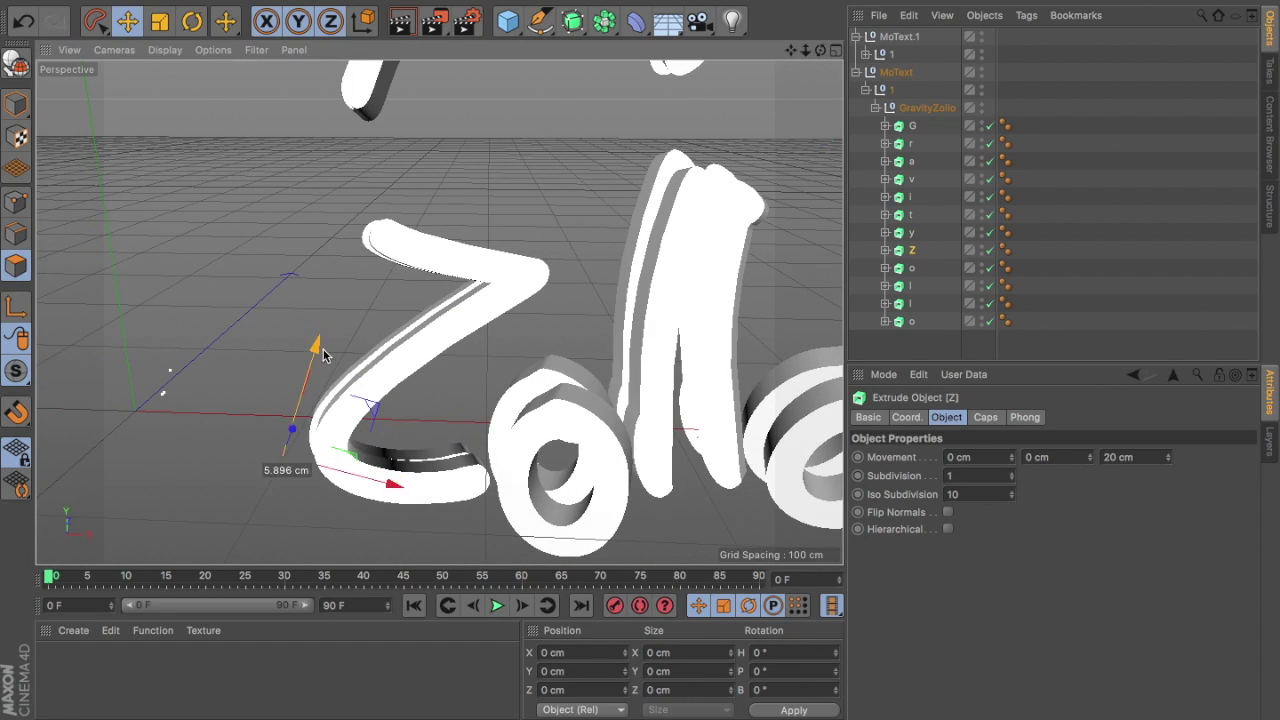
click(440, 394)
click(520, 400)
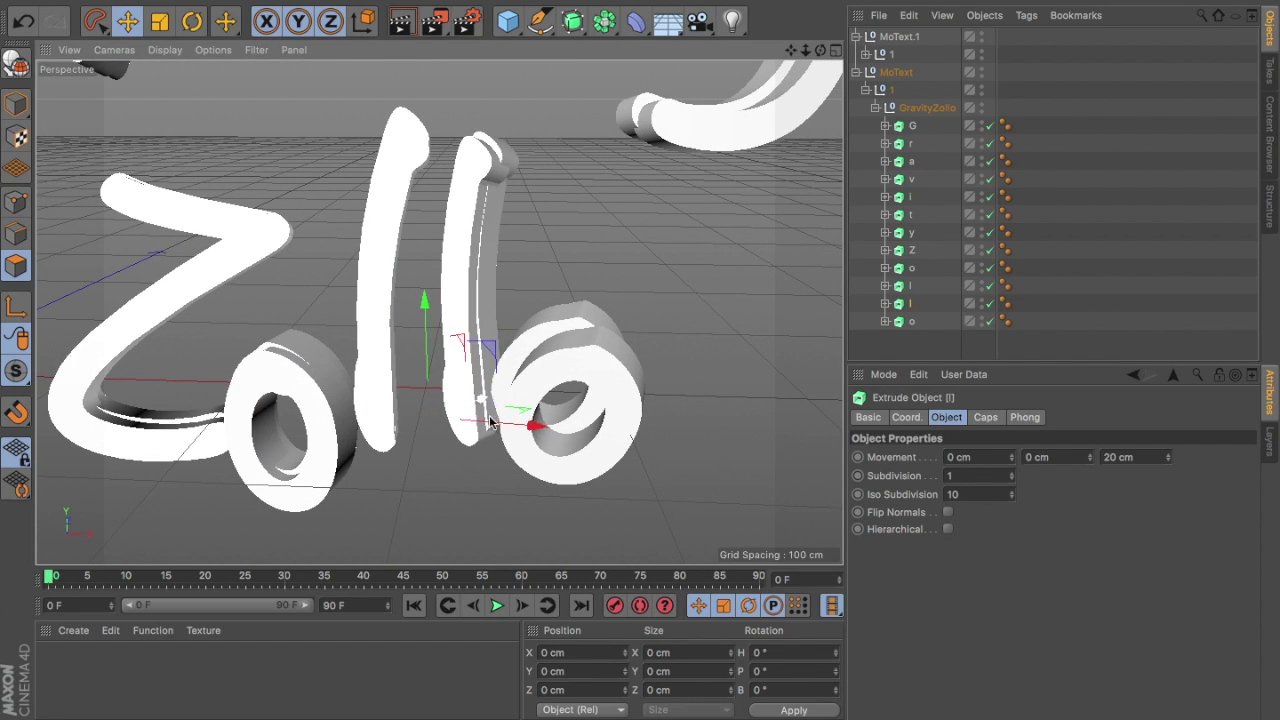
click(912, 125)
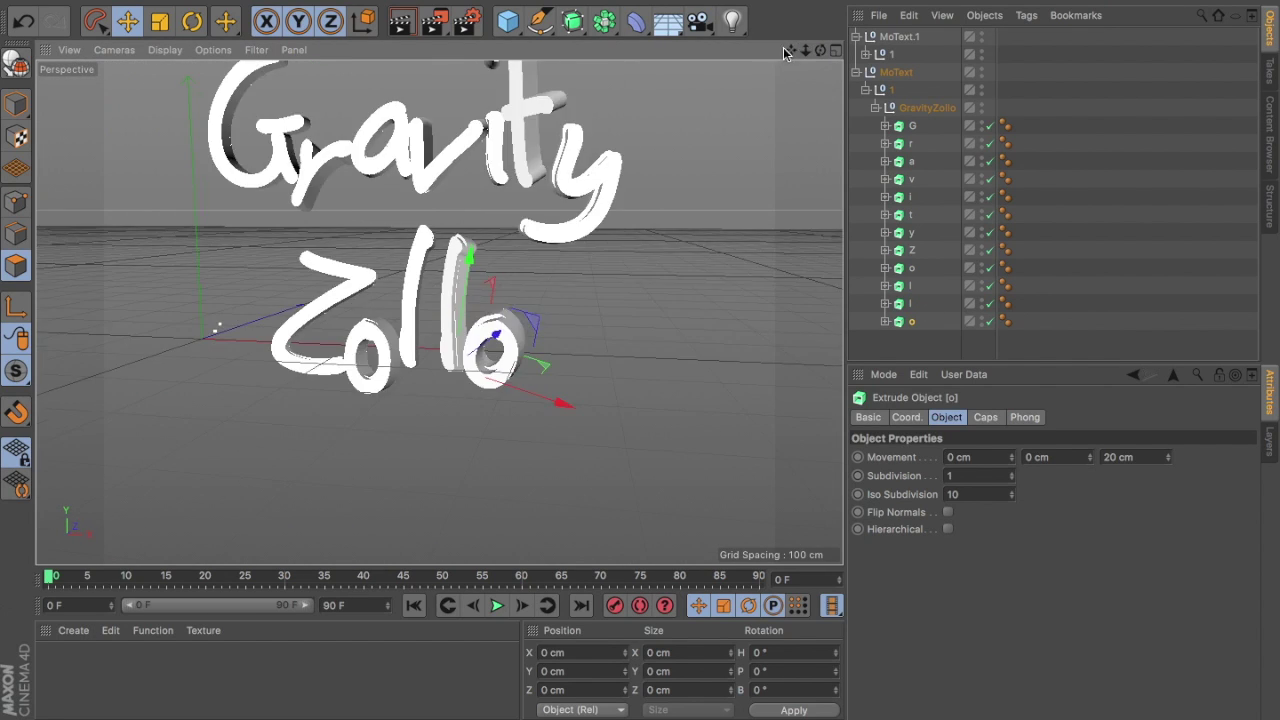
drag(805, 49, 827, 122)
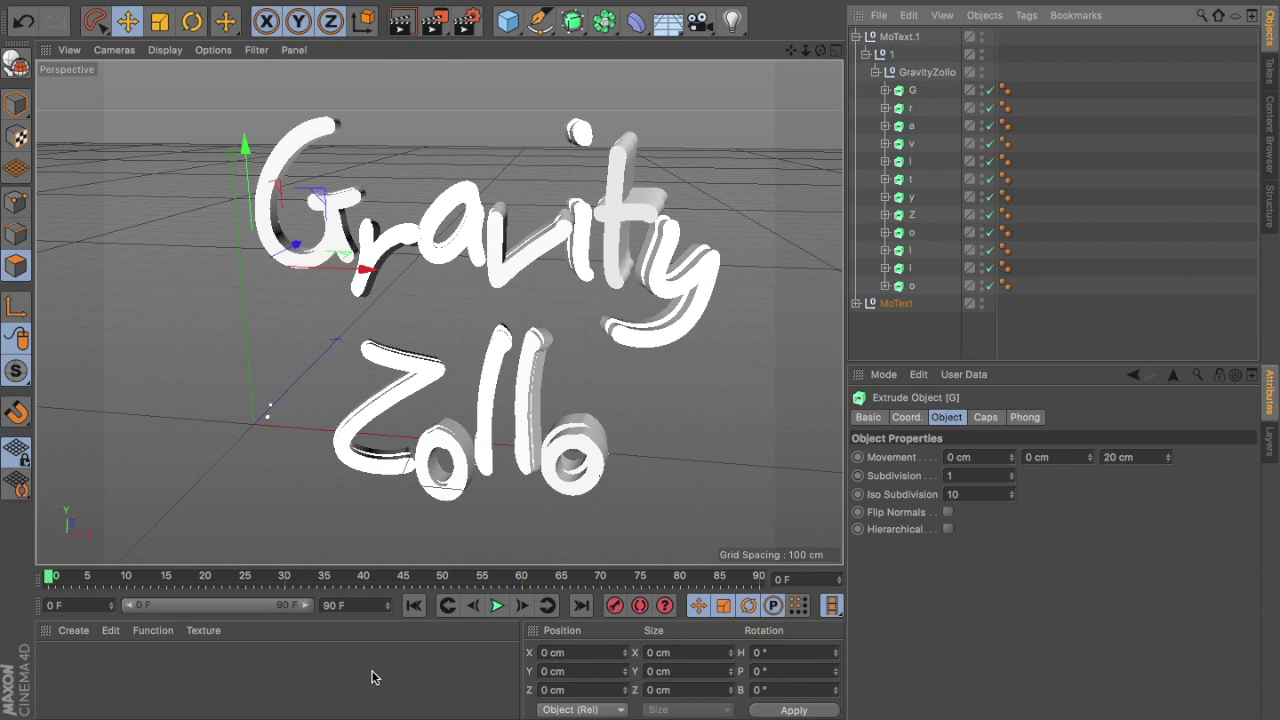
- Create a yellow-green material and apply it to the G and another letter
double_click(371, 677)
right_click(371, 250)
click(460, 480)
drag(512, 354, 655, 354)
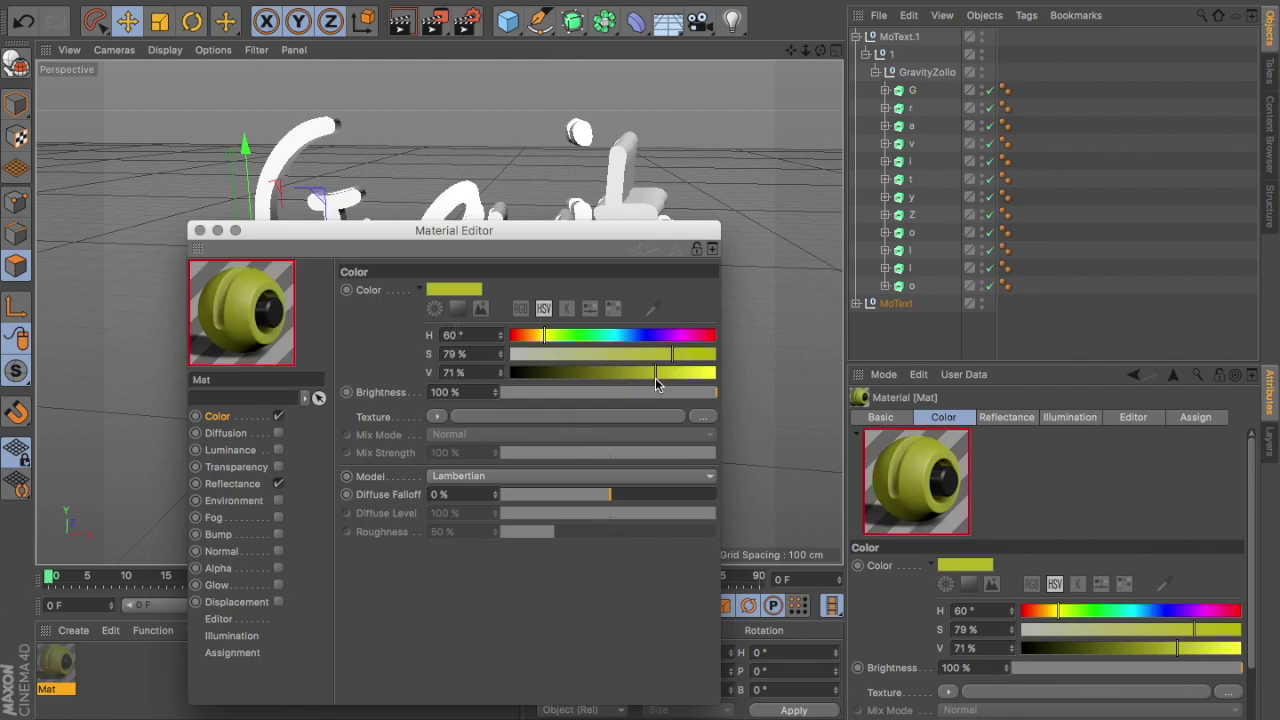
drag(56, 662, 300, 190)
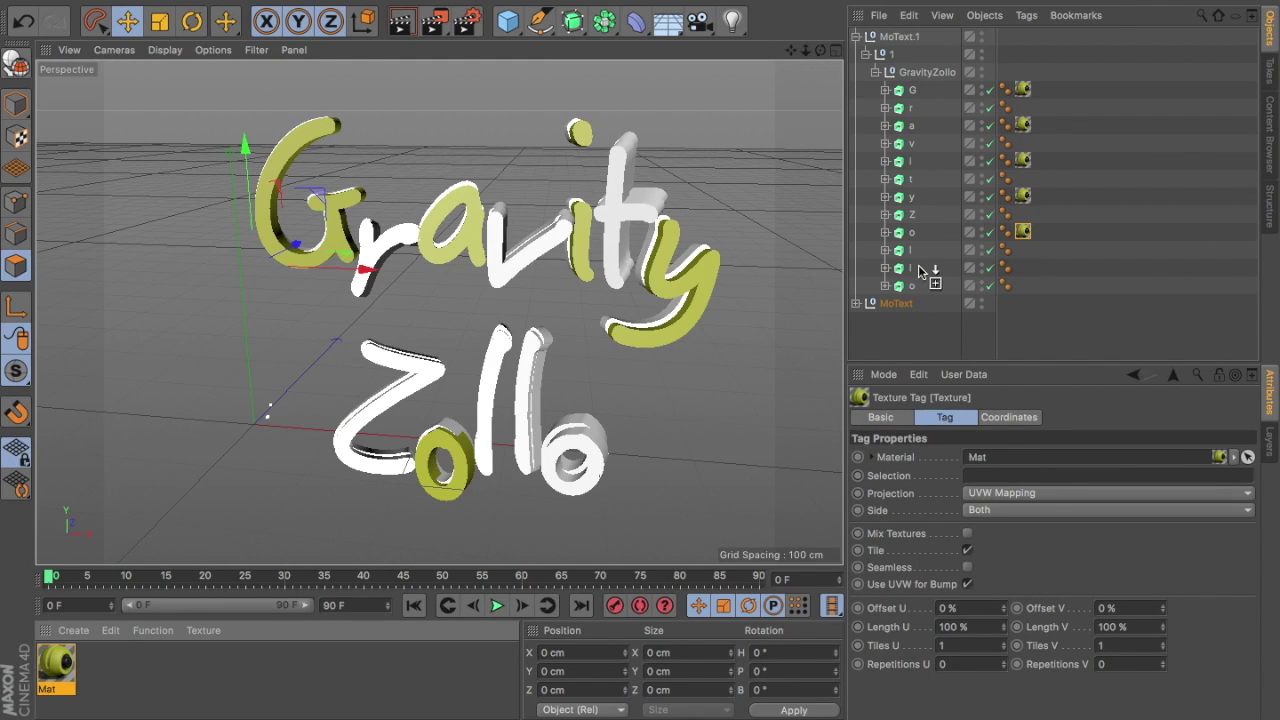
drag(922, 270, 922, 270)
- Create a dark material and apply it to alternate letters, undoing the last assignment
double_click(150, 670)
double_click(56, 662)
drag(700, 209, 631, 211)
drag(56, 662, 922, 110)
ctrl+drag(1022, 107, 912, 143)
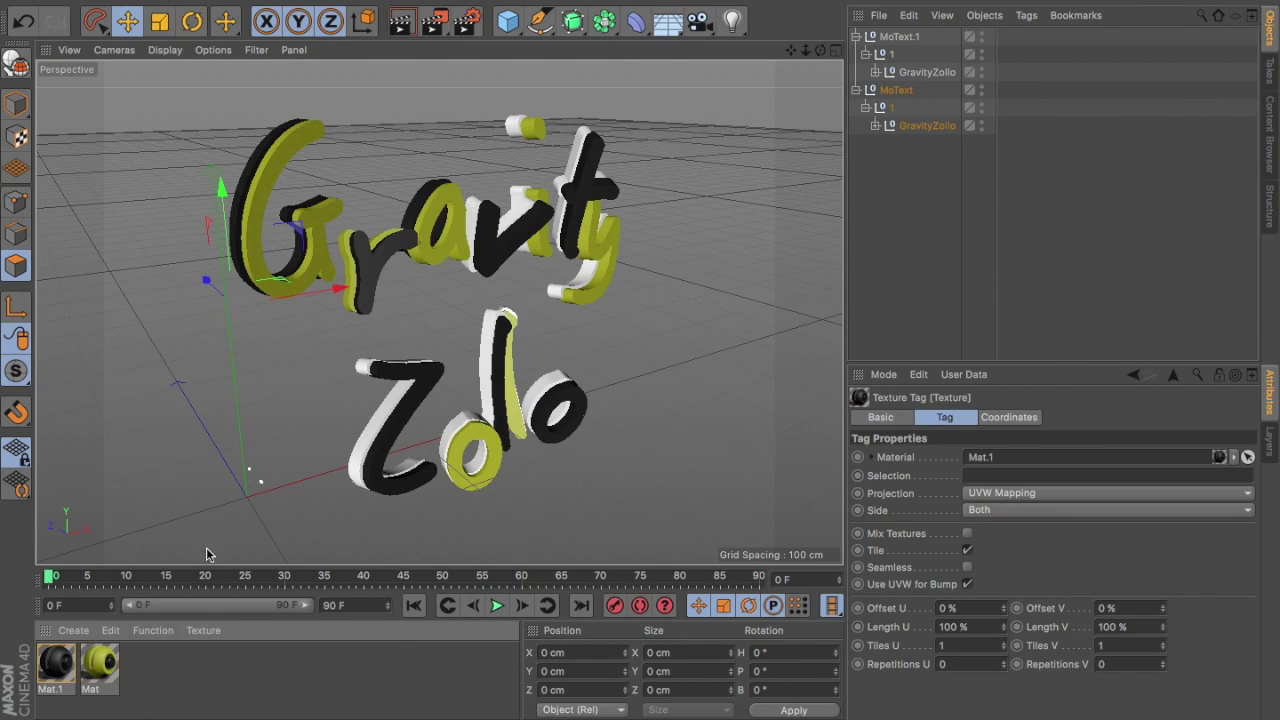
key(ctrl+z)
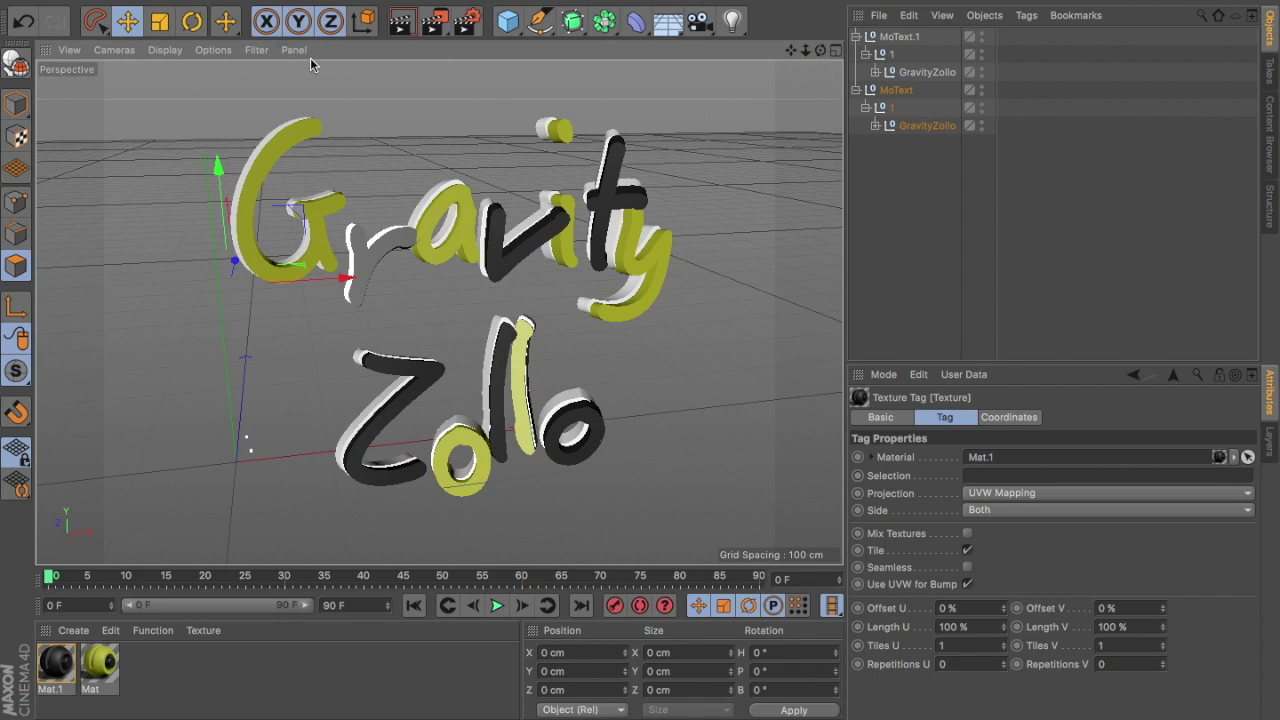
- Lasso-select several letters, move them about 30 cm and rotate them
right_click(720, 439)
click(740, 686)
drag(423, 349, 514, 471)
key(e)
mouse_move(427, 400)
mouse_down()
mouse_move(395, 388)
mouse_move(440, 440)
mouse_up()
key(r)
click(620, 480)
- Box-select all the letters and tilt them by about 3 degrees
right_click(675, 340)
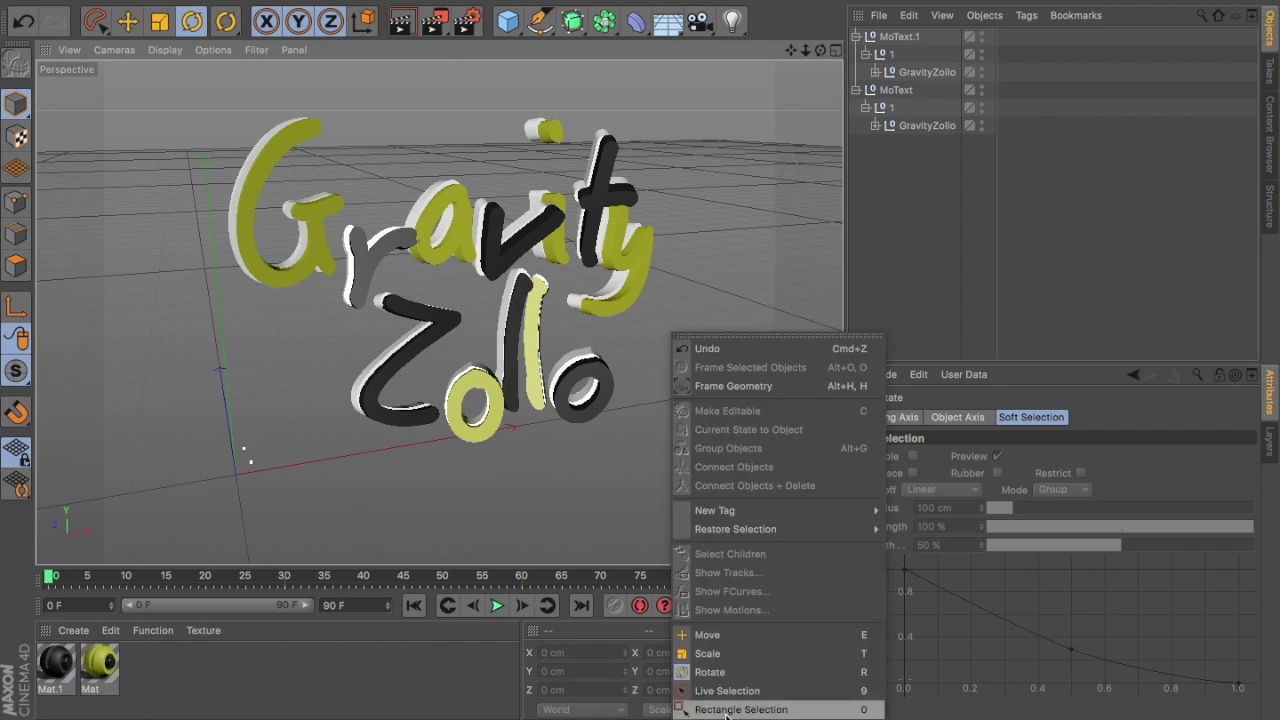
click(740, 709)
drag(180, 90, 786, 332)
key(r)
drag(362, 244, 335, 262)
click(757, 94)
key(e)
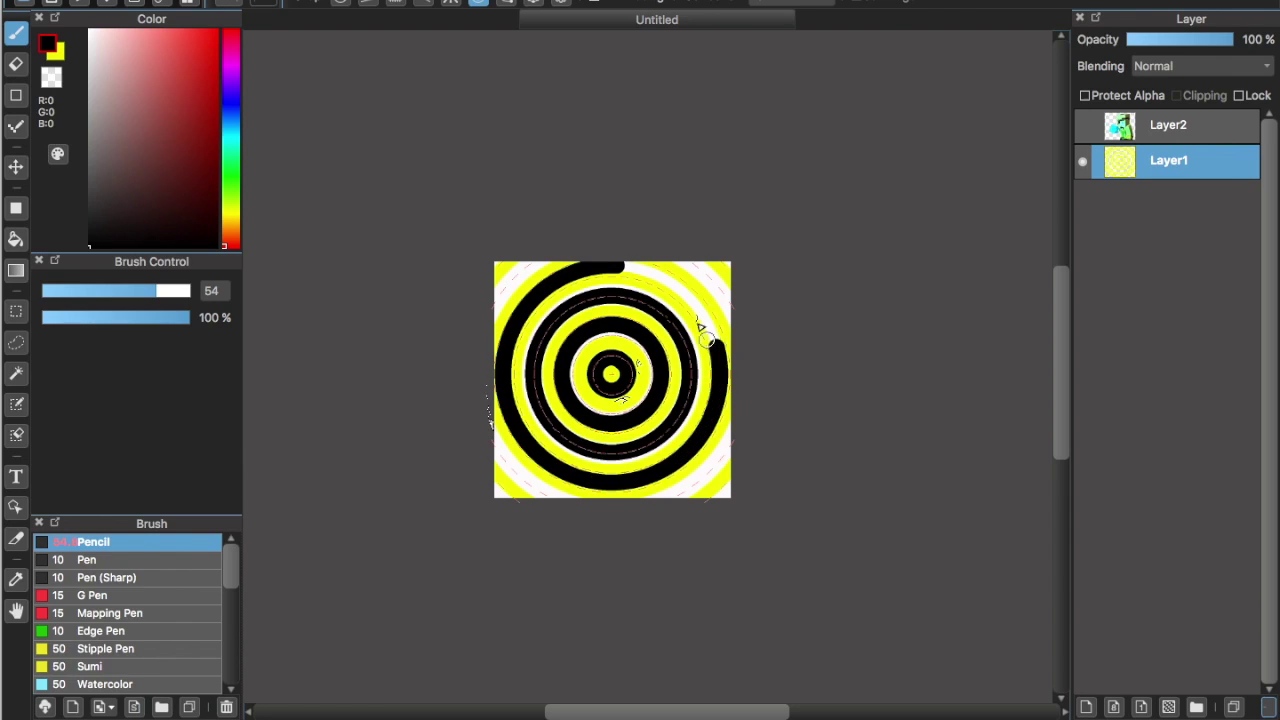
- Show the character render layer, select it with the Move tool, and zoom in on the canvas
click(1082, 125)
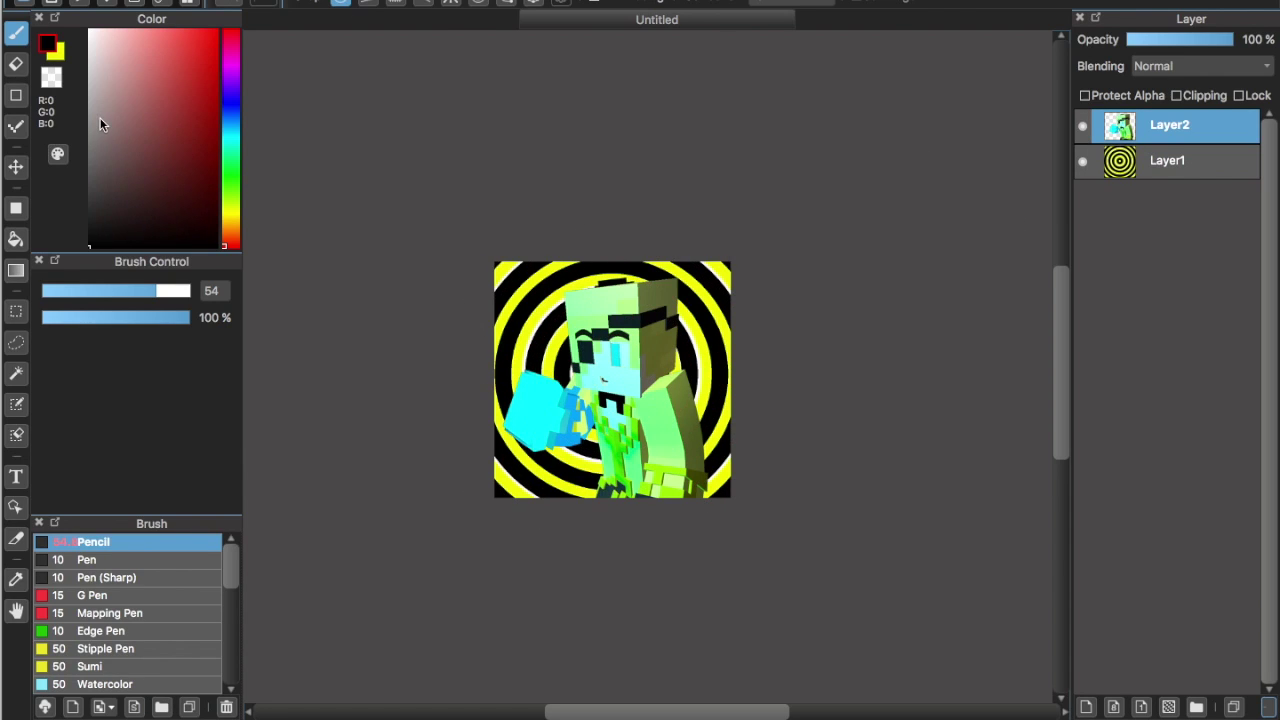
click(1167, 160)
click(1169, 124)
click(15, 166)
scroll(500, 165, up, 2)
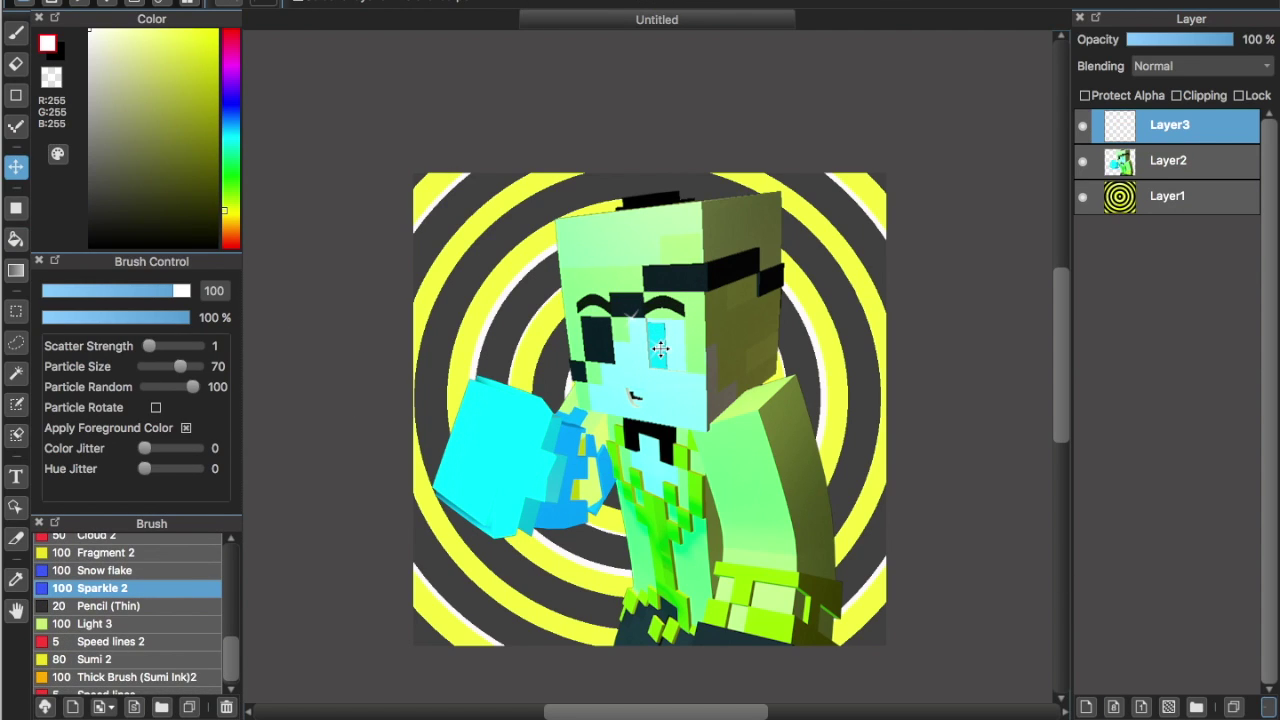
- Try several blending modes on the character layer before settling on one
key(e)
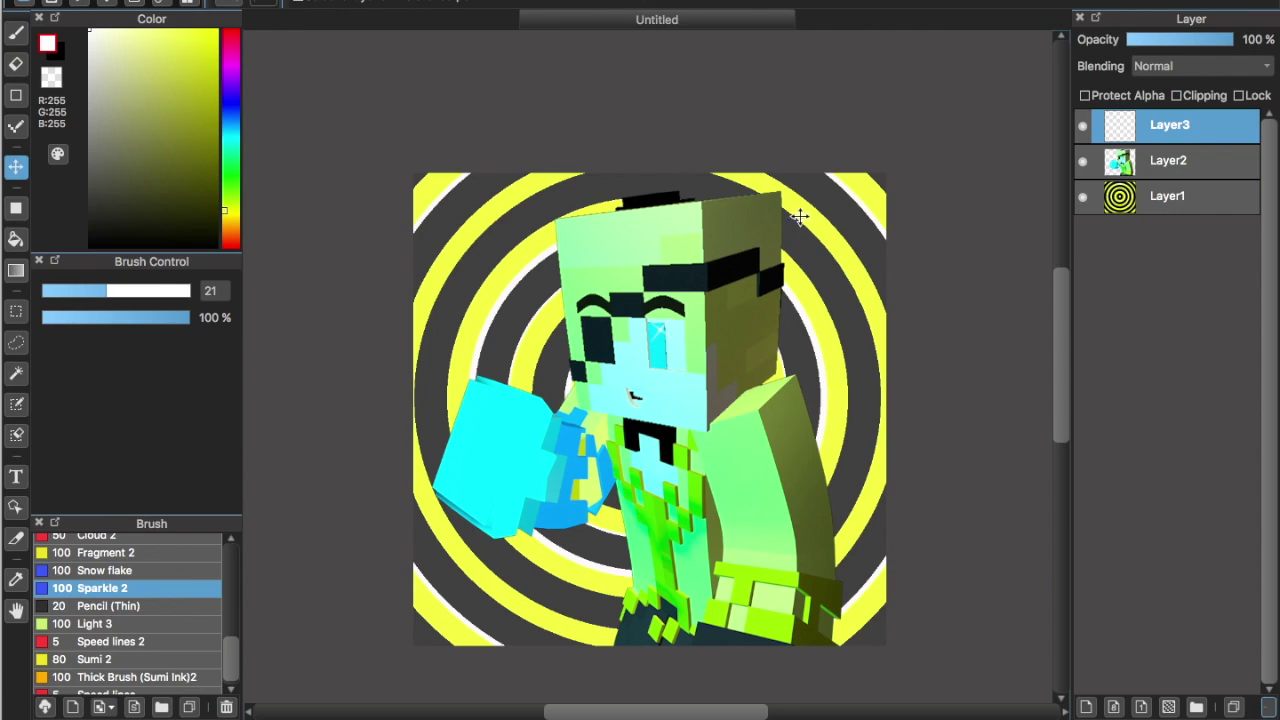
click(1168, 160)
click(1200, 66)
click(1200, 66)
click(1200, 66)
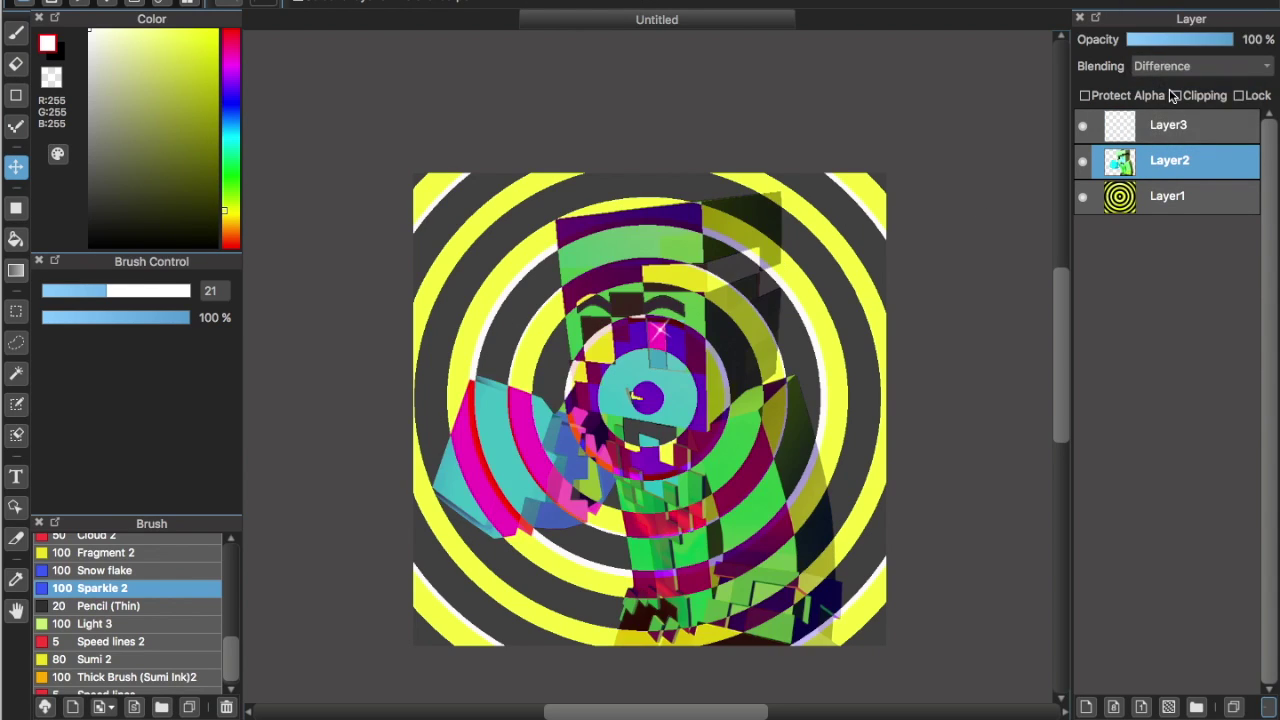
click(1176, 118)
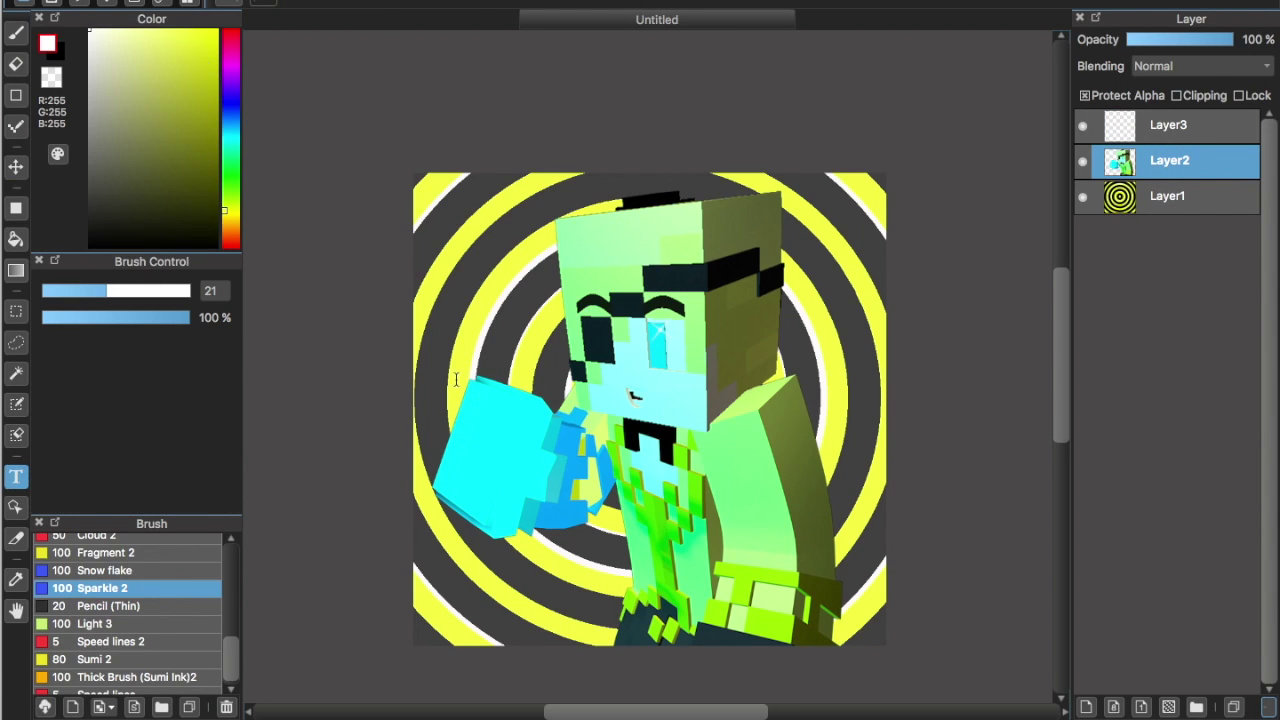
- Add a text entry at the lower left of the canvas, dismiss the image-size error, and confirm it
click(446, 615)
text(OMQXCOOKIES)
click(775, 374)
click(423, 713)
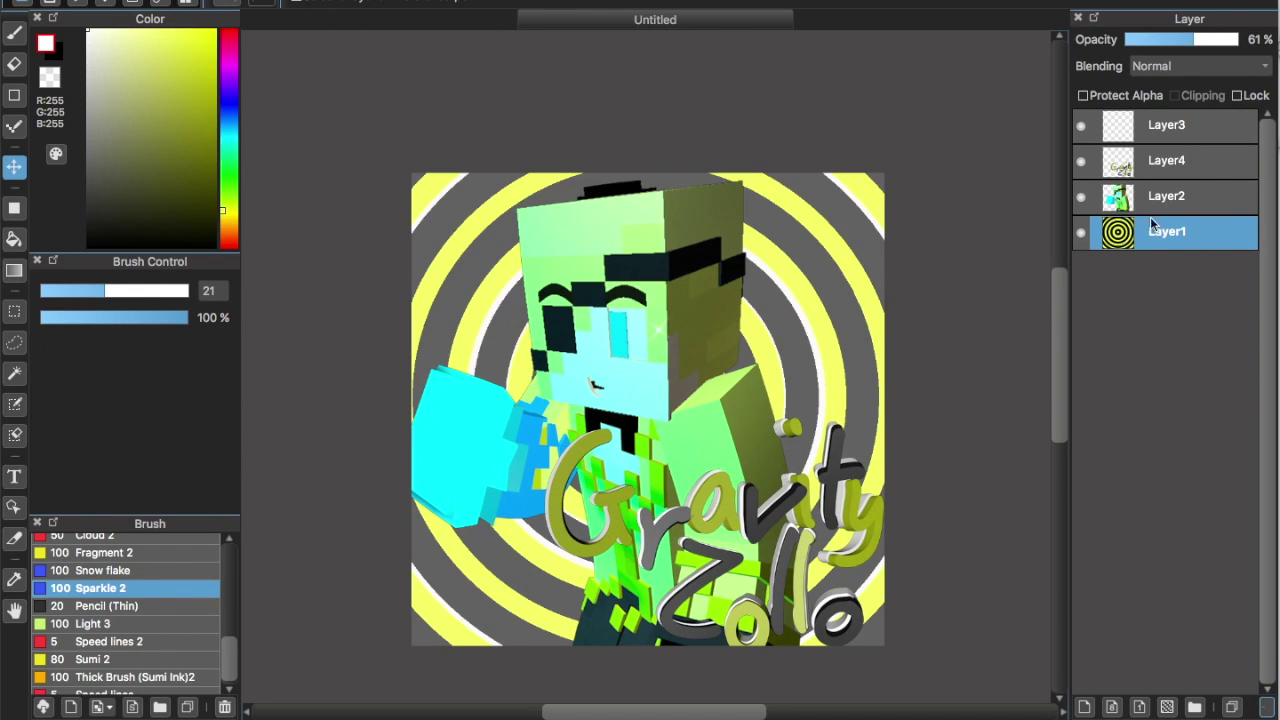
key(b)
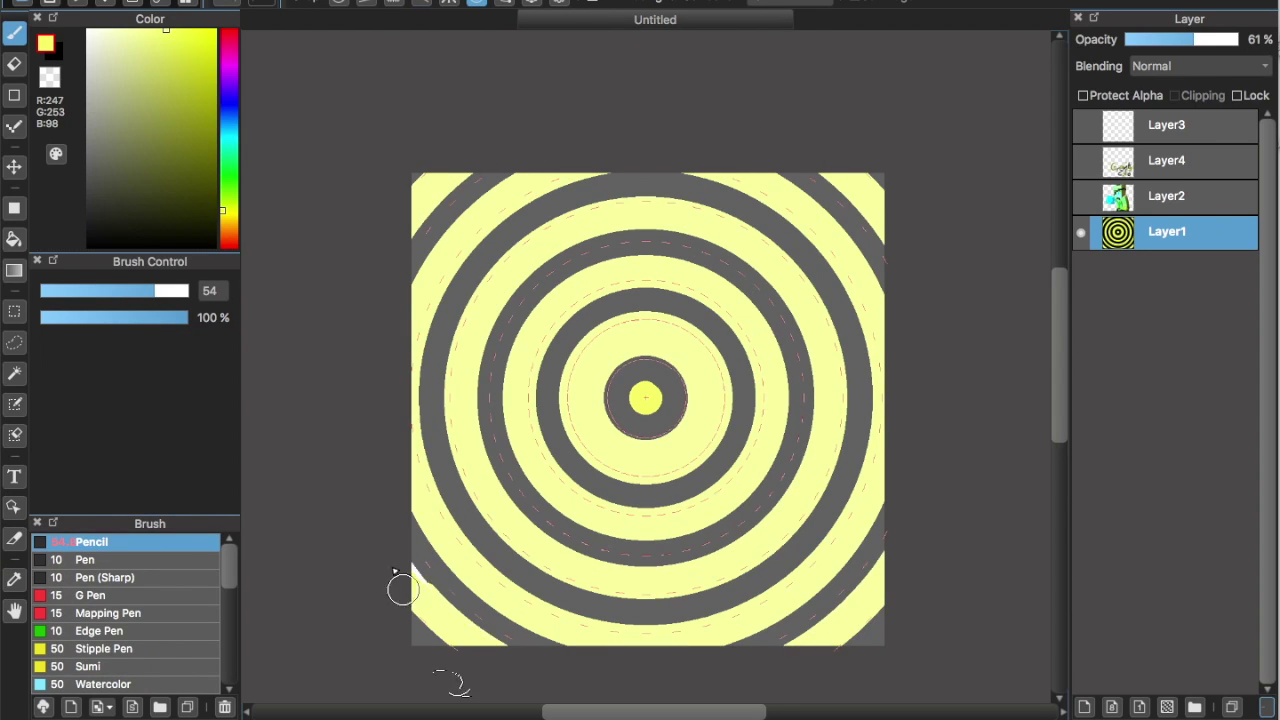
- Turn the character, sparkle and title layers back on over the pale-yellow rings
click(1081, 197)
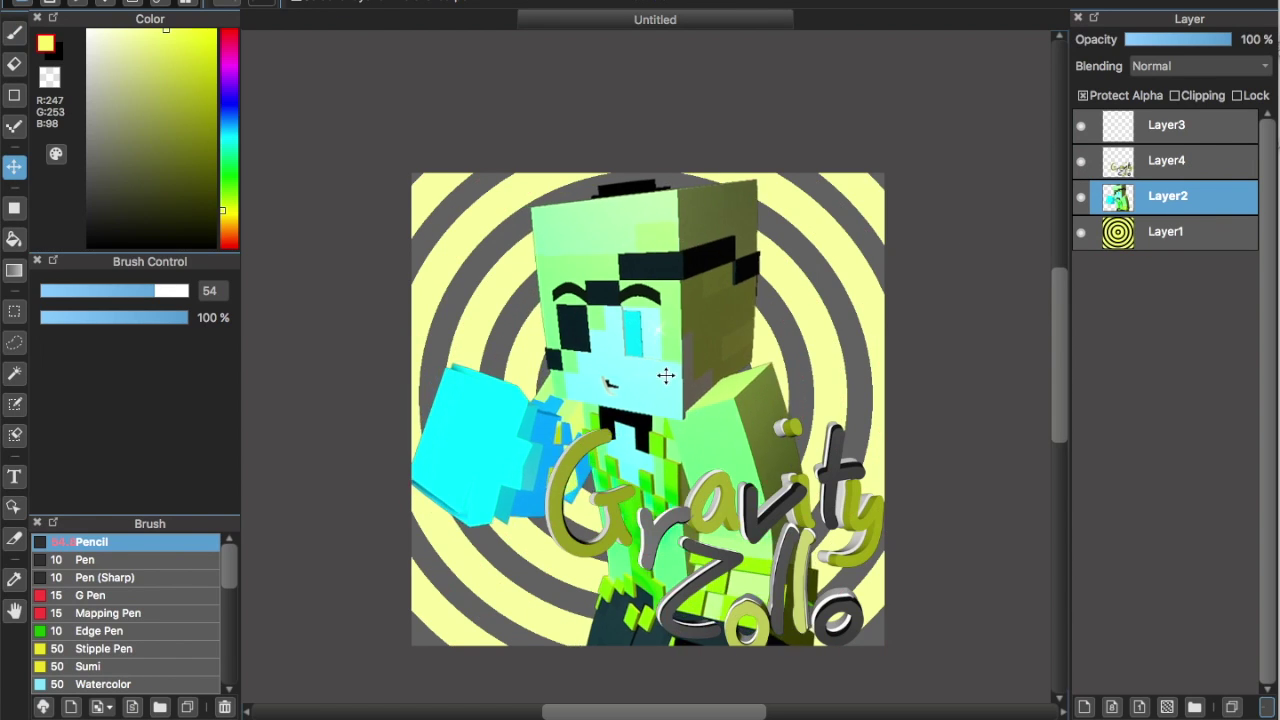